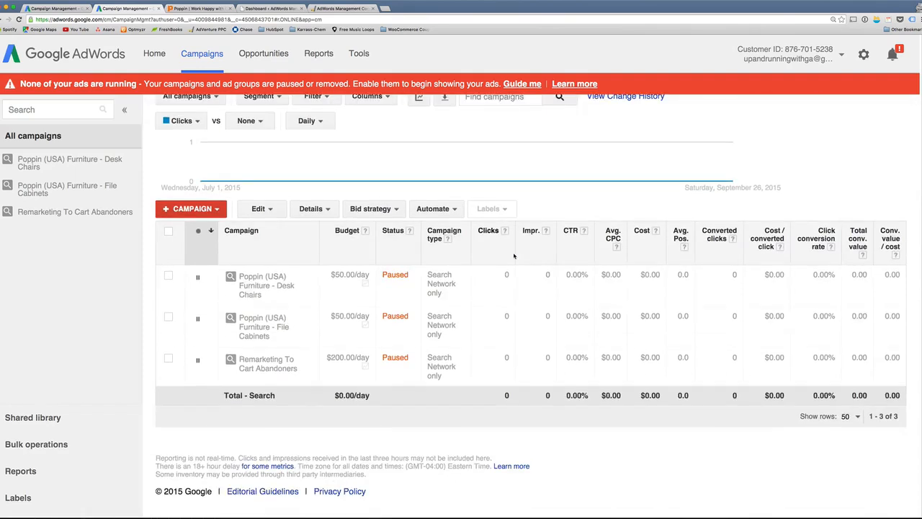
scroll(525, 261, "up", 2)
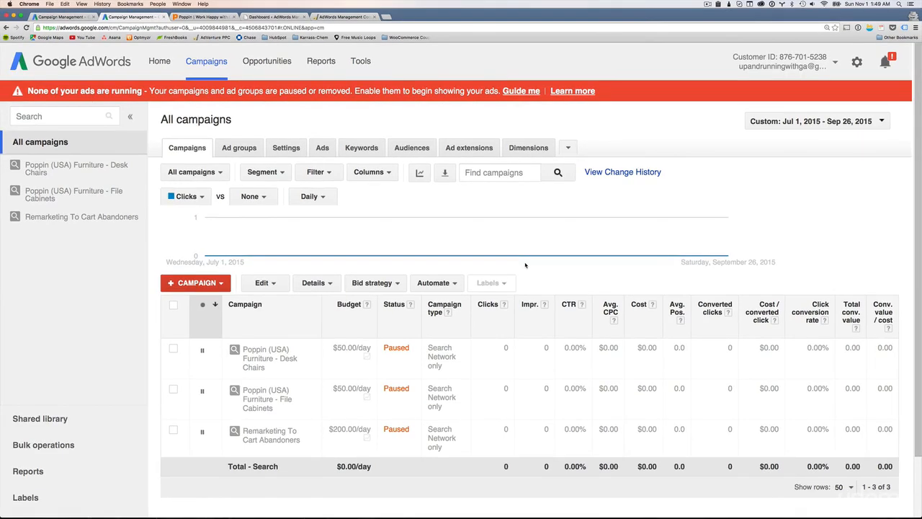
scroll(526, 265, "down", 1)
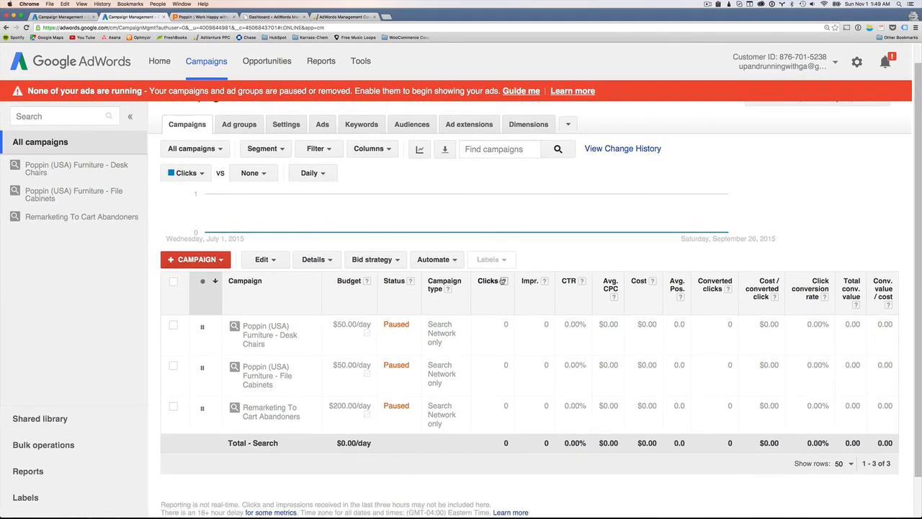
left_click(503, 281)
scroll(508, 280, "down", 1)
scroll(585, 229, "up", 1)
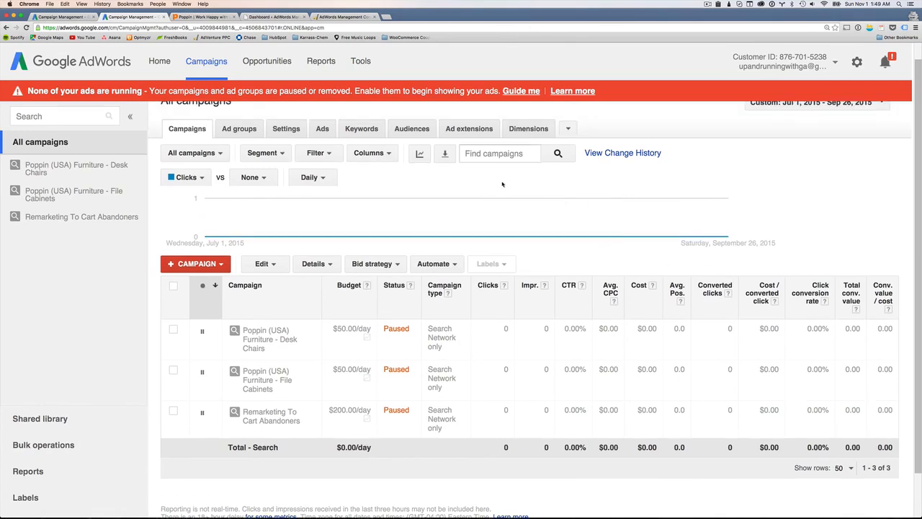
scroll(521, 202, "up", 2)
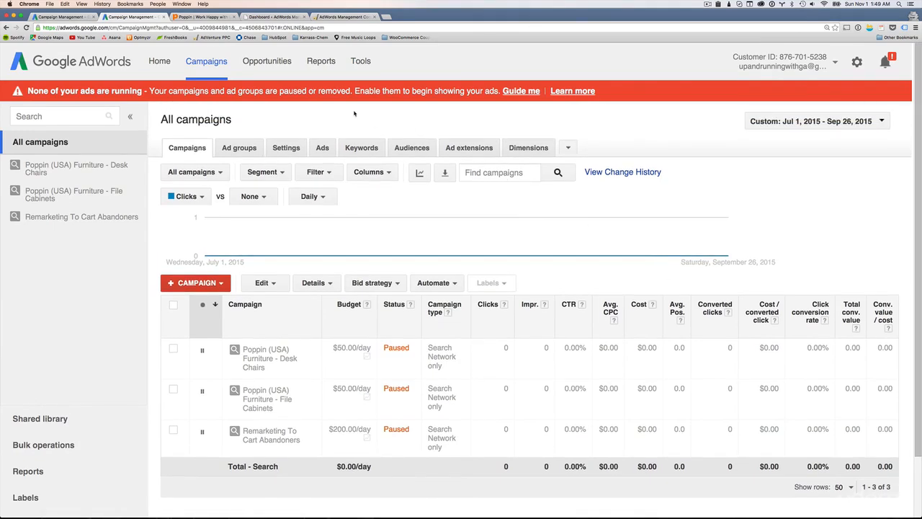
Switch to the AdVenture Media MCC account's campaigns and highlight the Conversions figures of the Branded CPC and Remarketing (Image) campaigns.
left_click(70, 17)
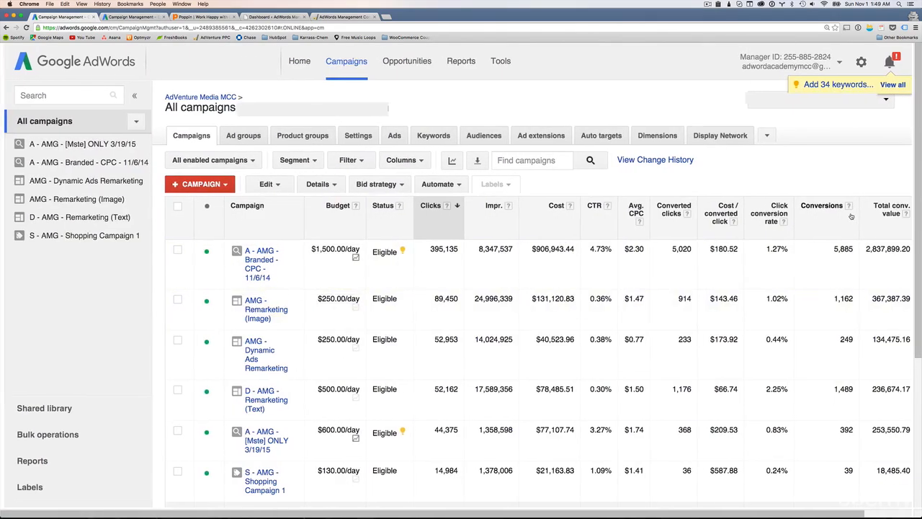
scroll(457, 313, "down", 2)
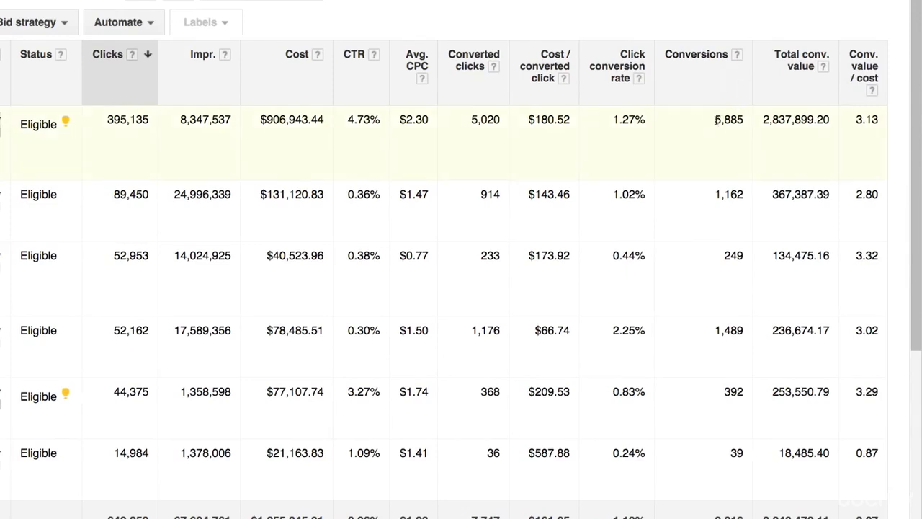
left_click_drag(716, 120, 744, 120)
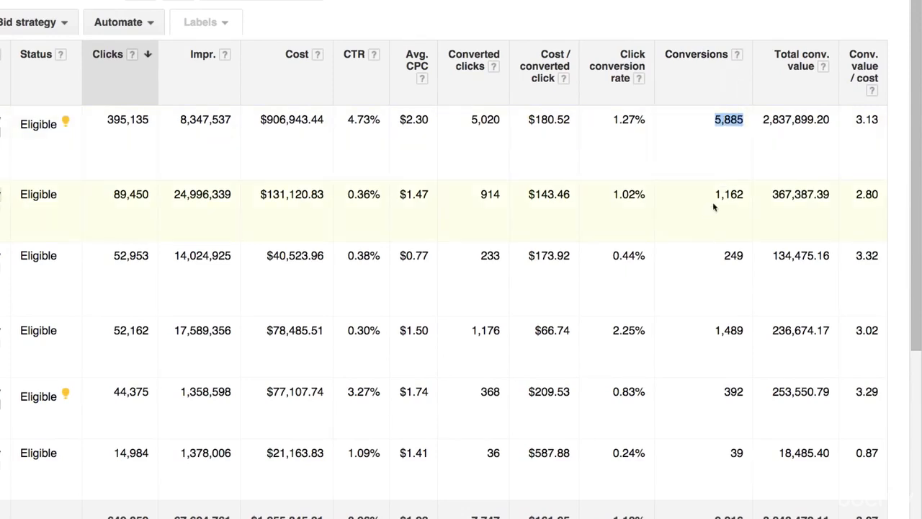
left_click(700, 216)
left_click_drag(714, 196, 743, 194)
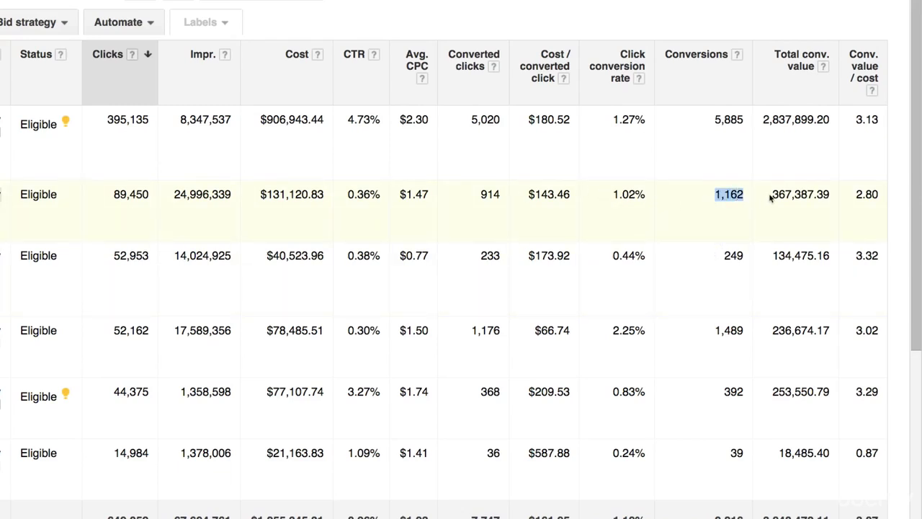
Highlight the total conversion value of the Remarketing (Image) campaign, the Branded CPC campaign and the enabled campaigns' total row.
left_click_drag(771, 195, 833, 194)
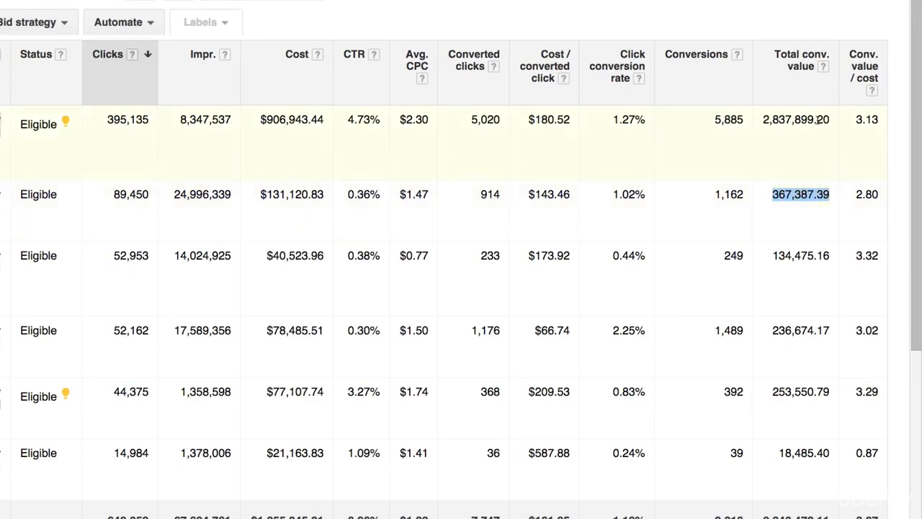
left_click_drag(764, 120, 829, 129)
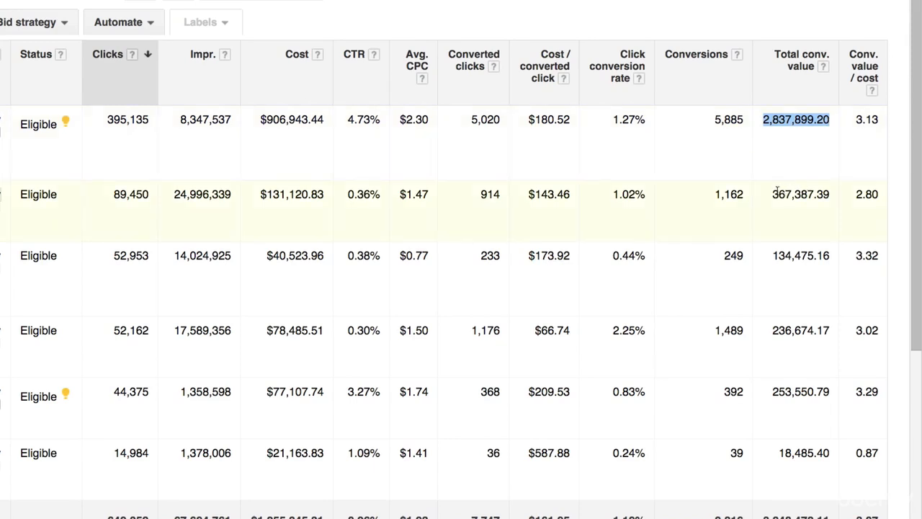
scroll(776, 191, "down", 1)
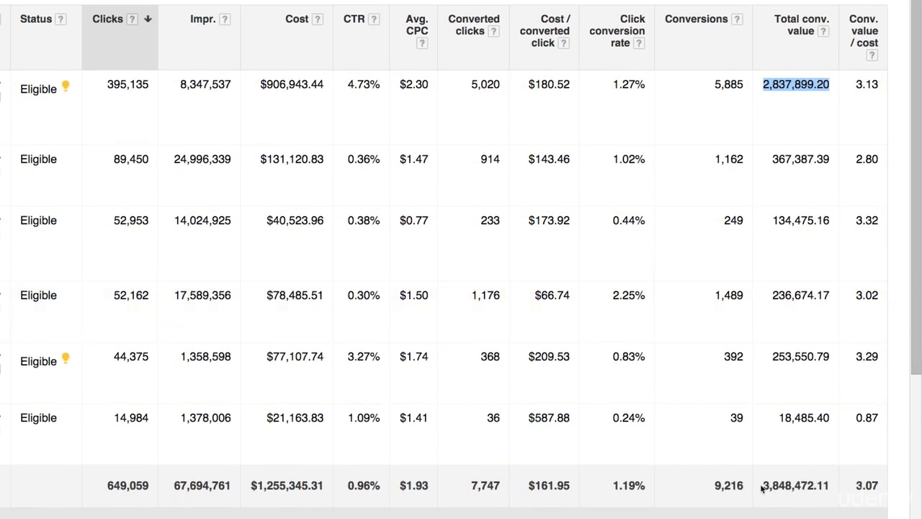
left_click_drag(762, 489, 829, 485)
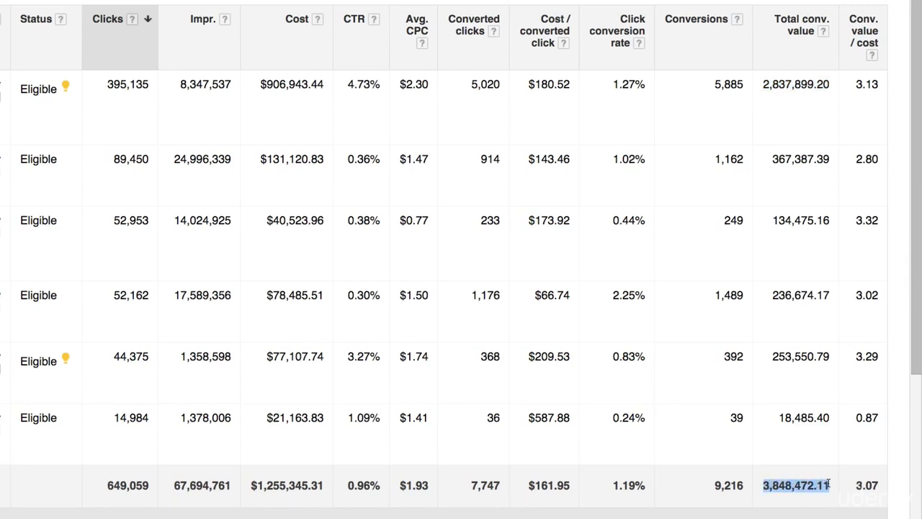
left_click(802, 502)
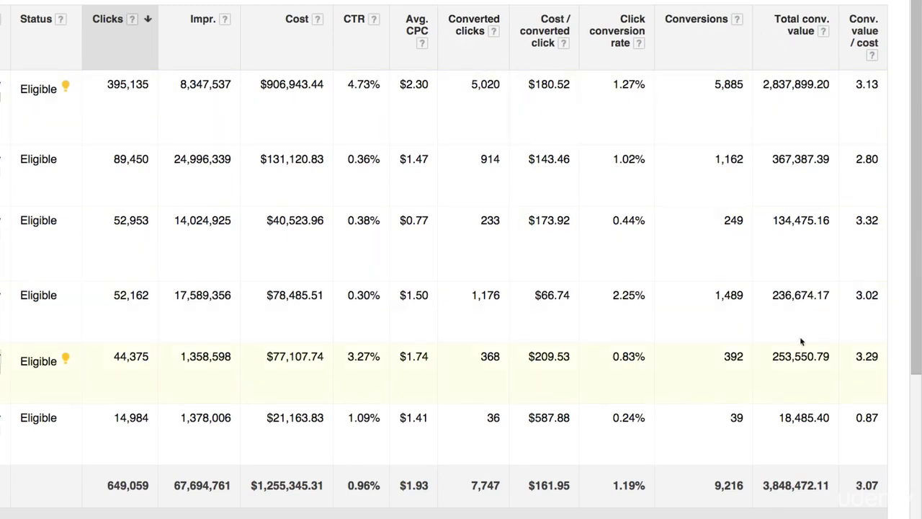
Compare the Branded CPC campaign's cost, total conversion value and conversion value / cost by highlighting each figure in its row.
scroll(824, 184, "up", 1)
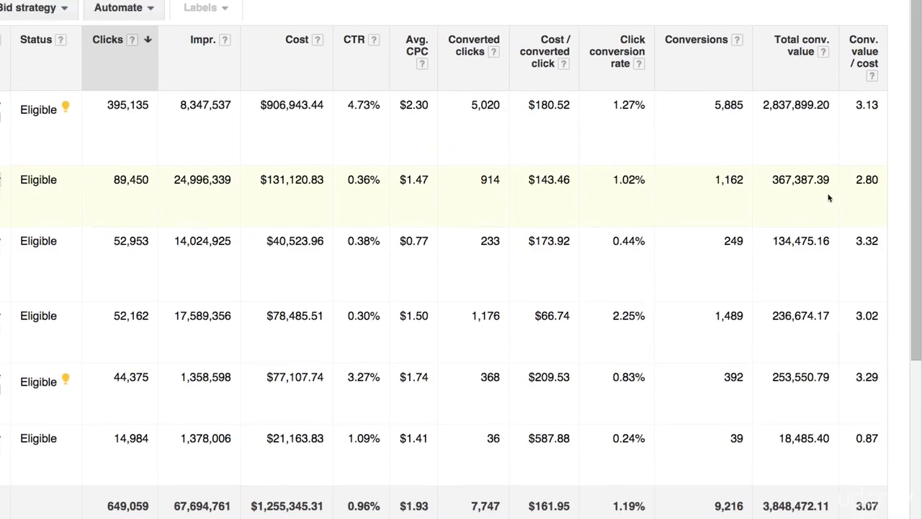
scroll(809, 227, "left", 2)
scroll(805, 222, "right", 2)
scroll(792, 227, "left", 1)
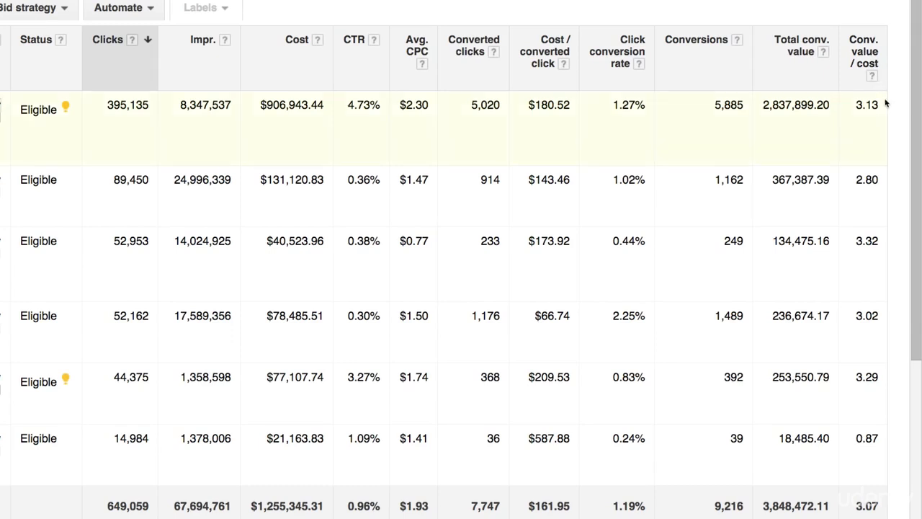
scroll(888, 105, "down", 1)
scroll(891, 118, "up", 1)
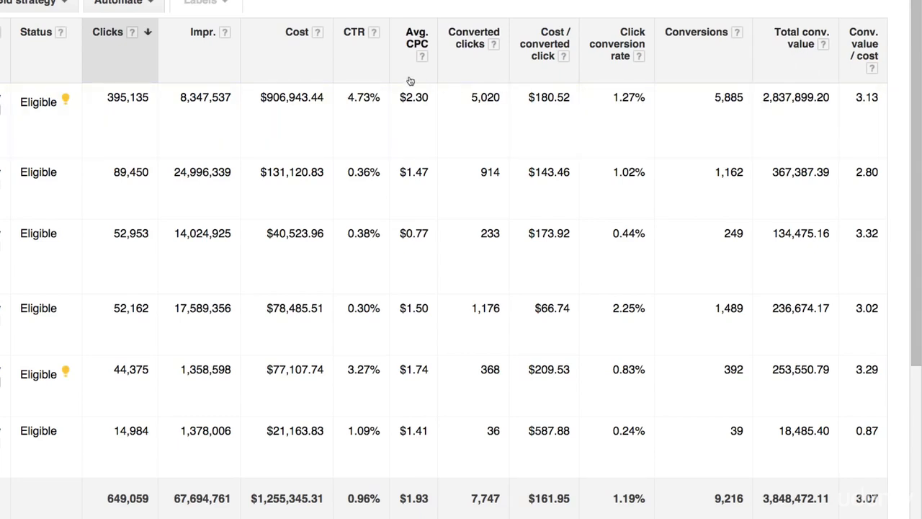
left_click_drag(265, 98, 323, 98)
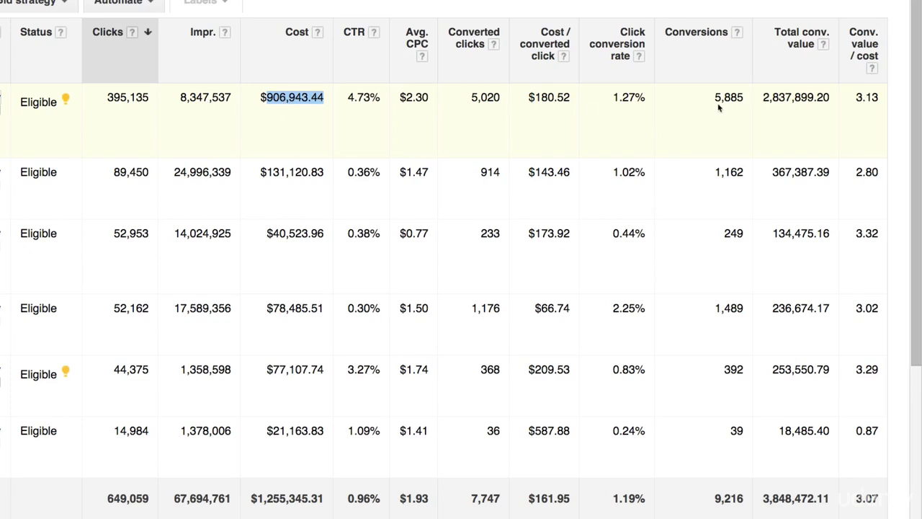
left_click_drag(856, 96, 891, 98)
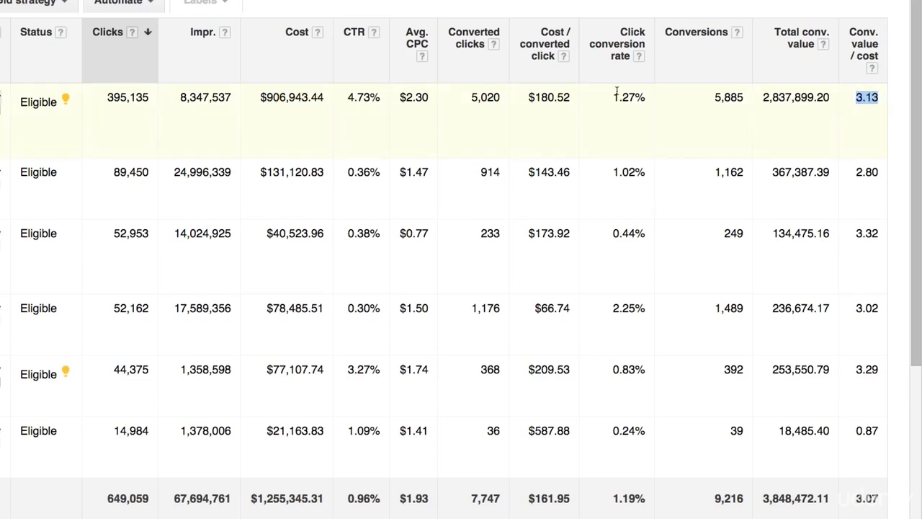
left_click(259, 101)
left_click_drag(260, 100, 325, 101)
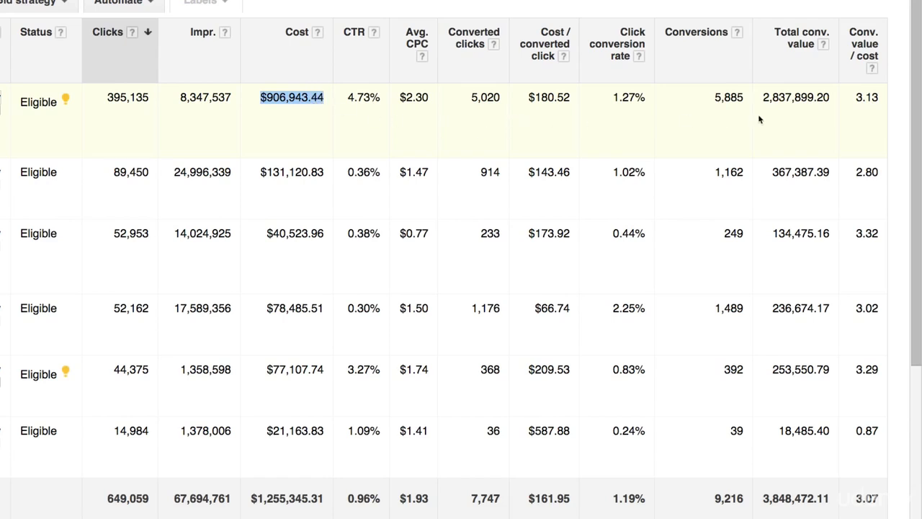
left_click_drag(764, 98, 833, 98)
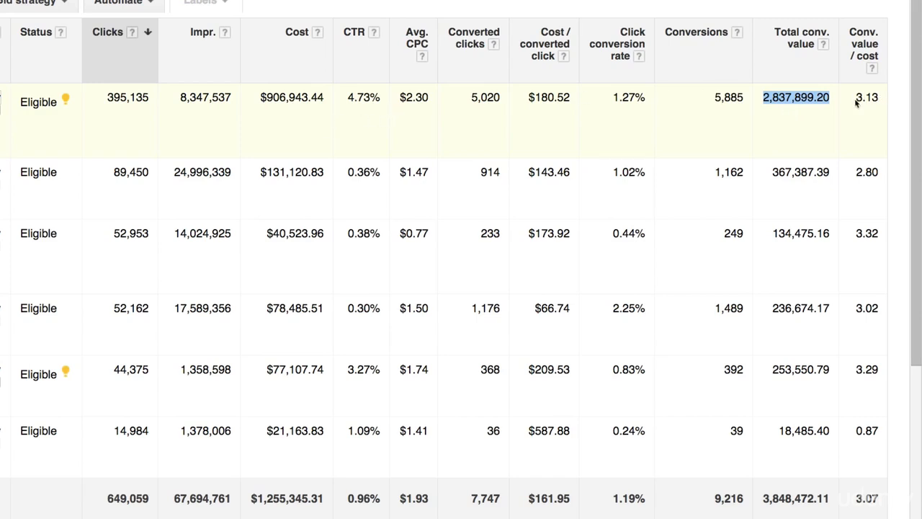
left_click_drag(856, 98, 879, 96)
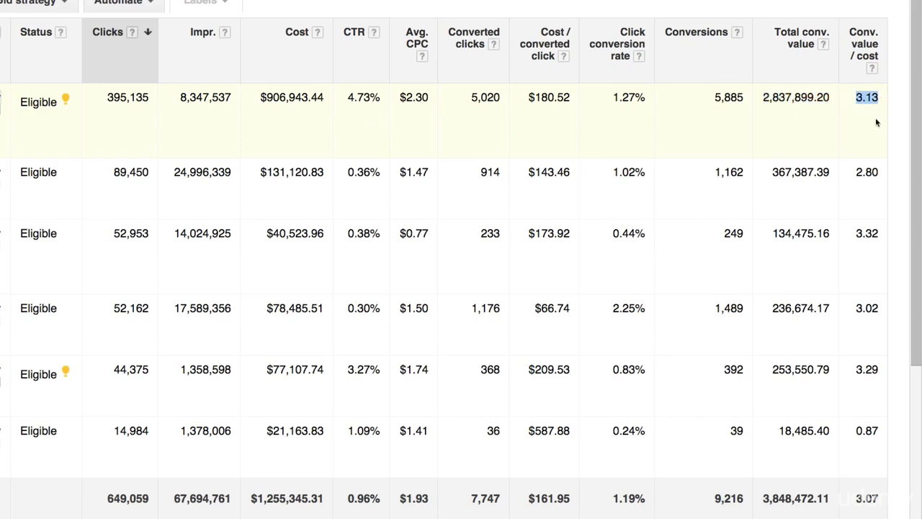
Highlight the Shopping Campaign 1's conversion value / cost figure, and clear the highlight.
scroll(897, 170, "down", 2)
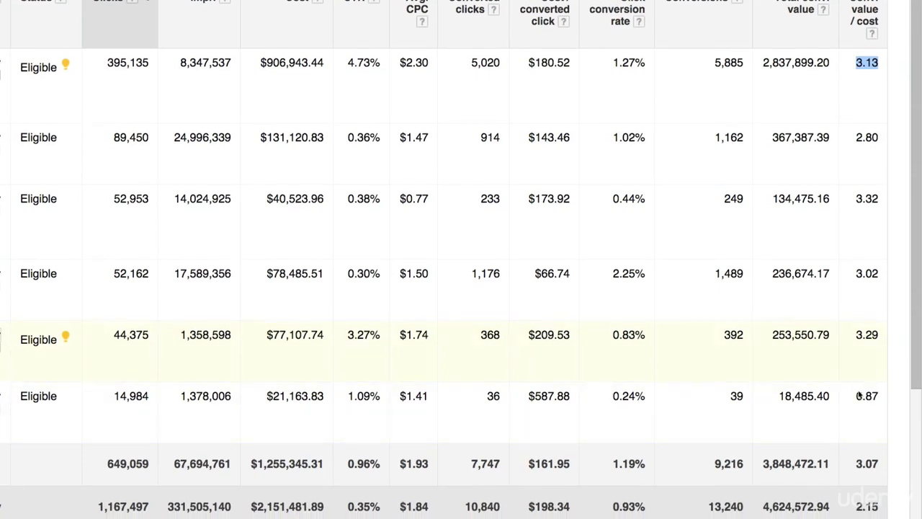
scroll(867, 407, "down", 1)
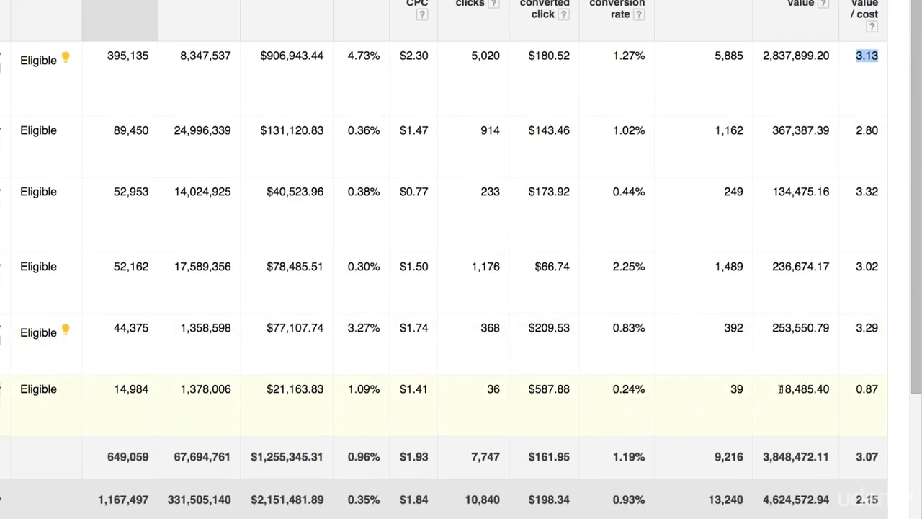
left_click_drag(780, 389, 880, 391)
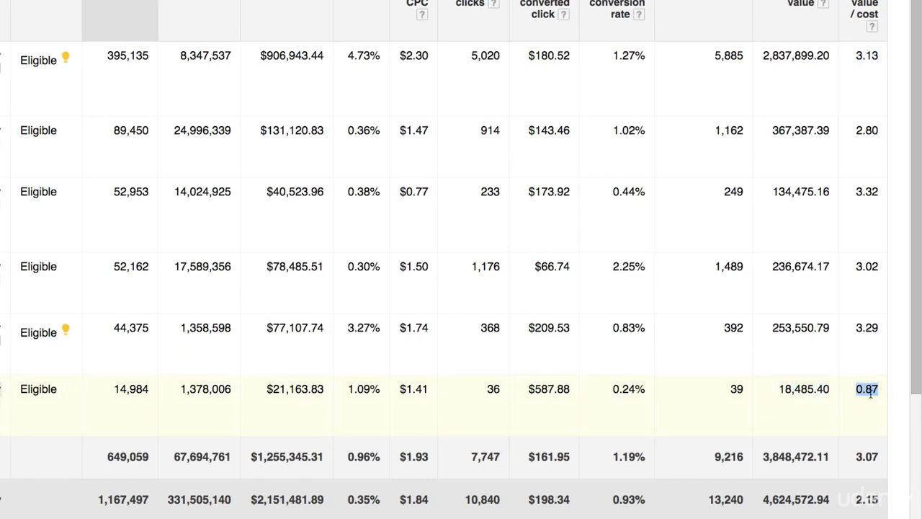
left_click(865, 411)
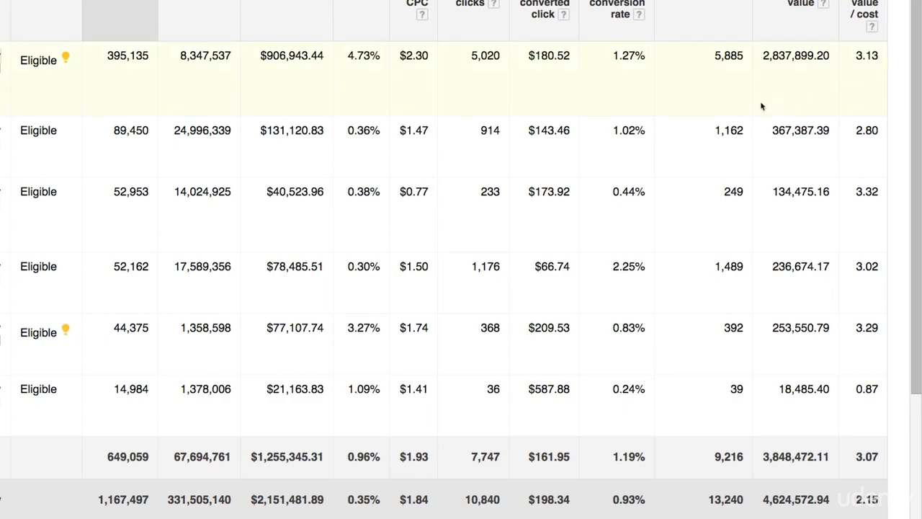
Open the A - AMG - [Mste] ONLY 3/19/15 campaign and examine its ad groups' estimated conversion and value columns.
scroll(107, 253, "down", 1)
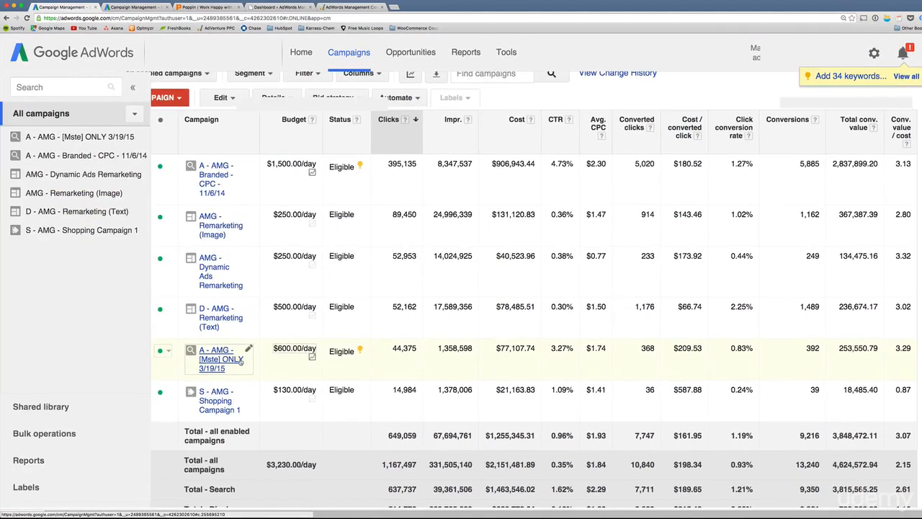
left_click(240, 362)
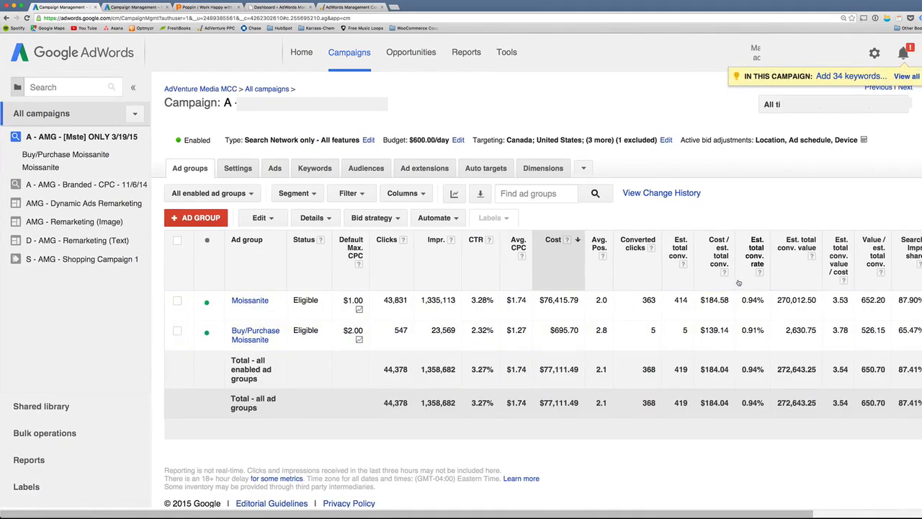
scroll(713, 283, "right", 4)
scroll(738, 283, "left", 4)
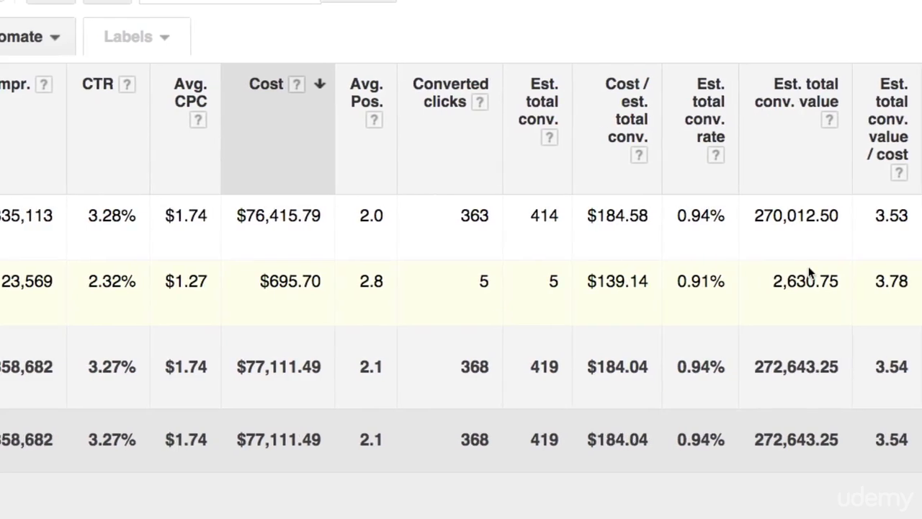
scroll(808, 273, "right", 2)
scroll(808, 270, "right", 8)
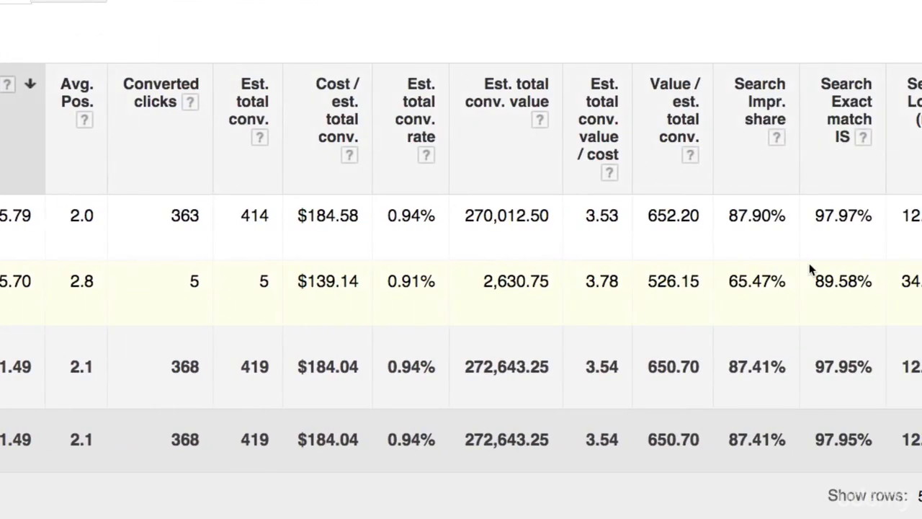
scroll(171, 173, "left", 5)
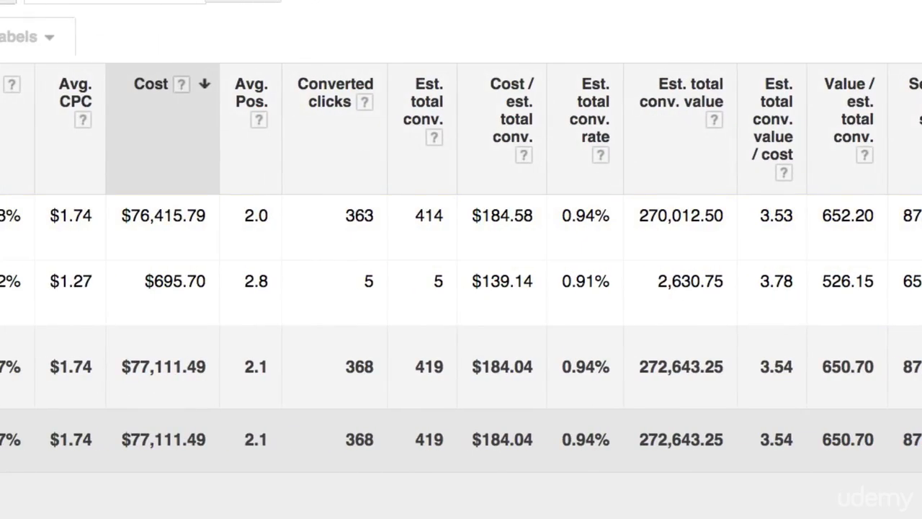
Return to the all-campaigns table and highlight the Branded CPC campaign's total conversion value.
scroll(171, 173, "left", 4)
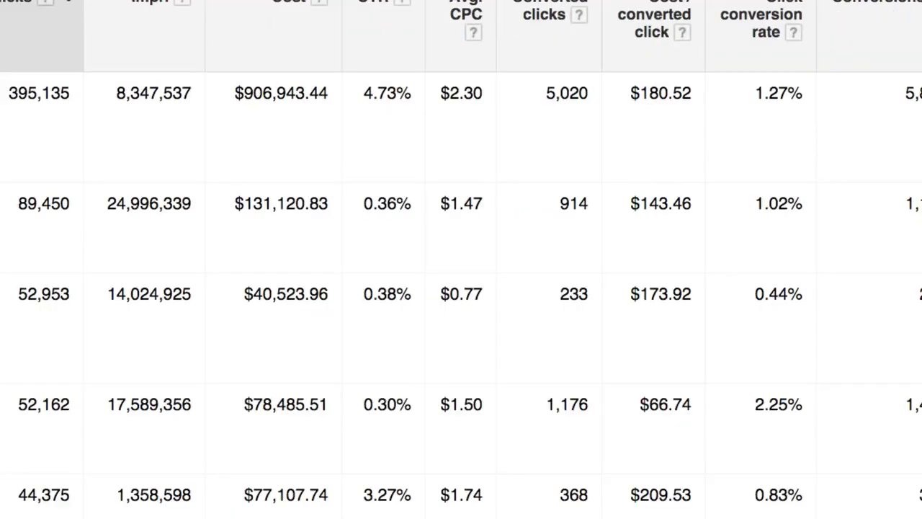
scroll(886, 256, "right", 2)
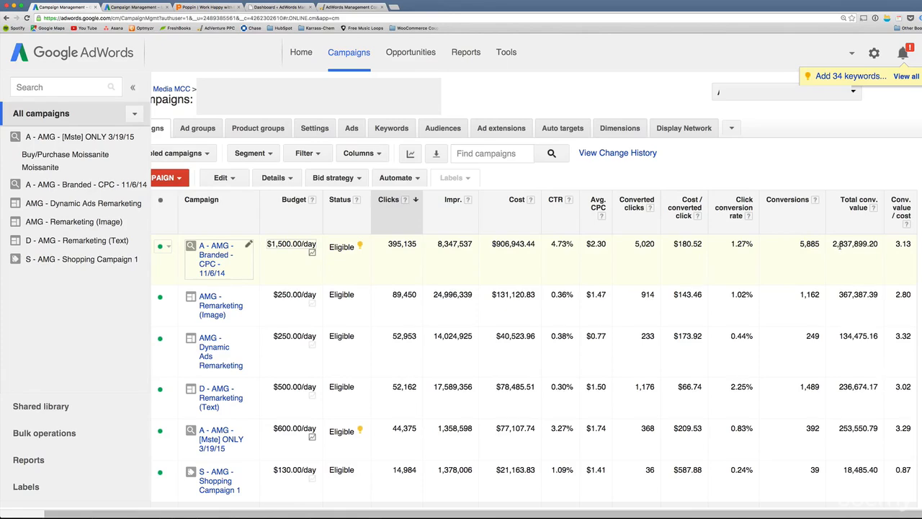
scroll(867, 278, "down", 1)
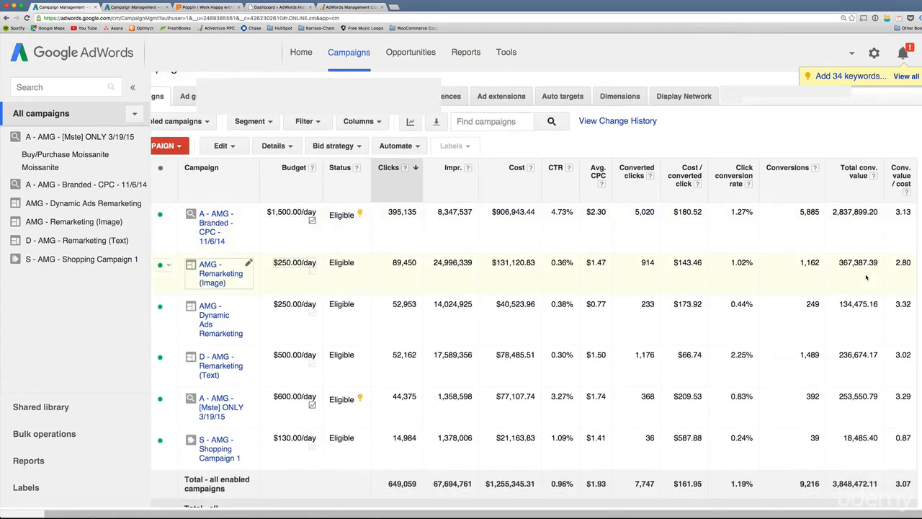
scroll(867, 277, "down", 1)
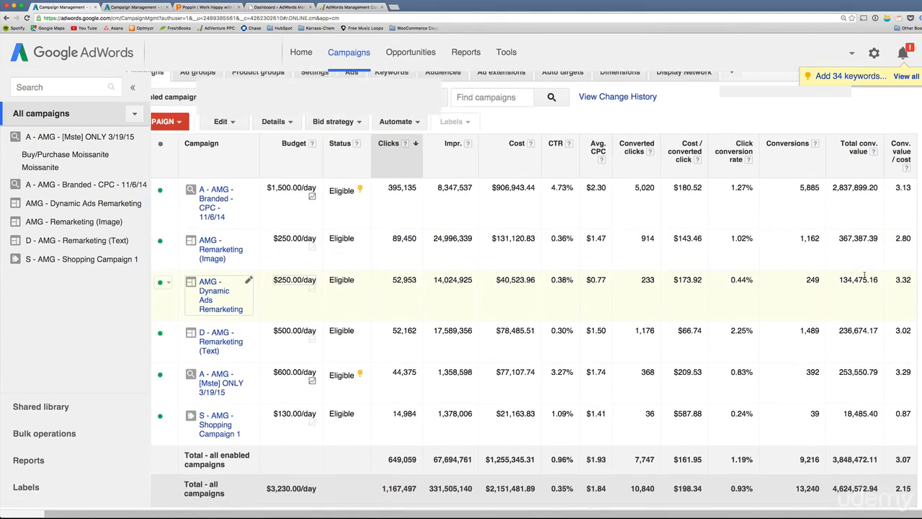
left_click_drag(832, 193, 870, 204)
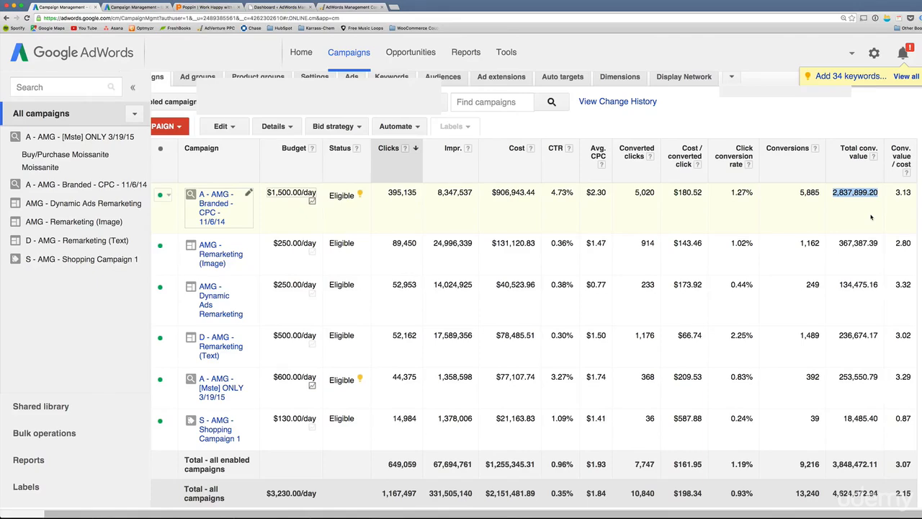
Segment the all-campaigns table by conversion name.
scroll(498, 294, "up", 2)
scroll(498, 294, "left", 2)
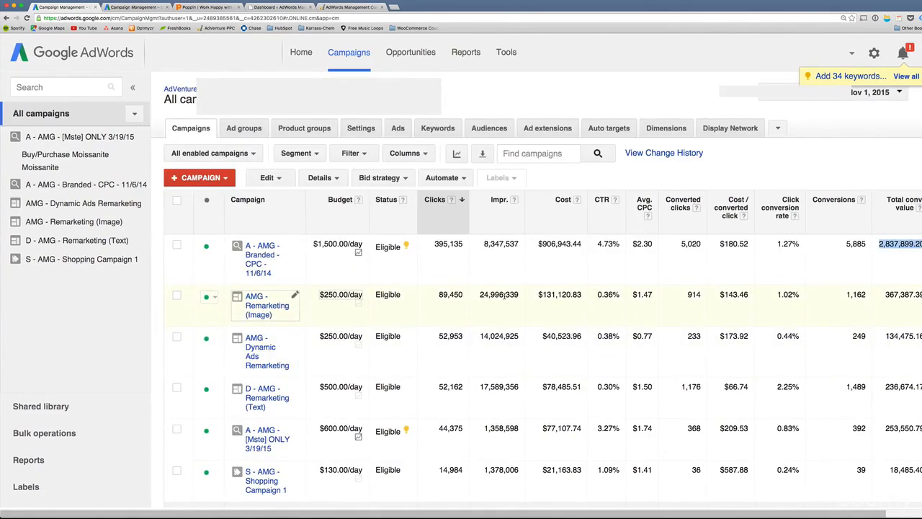
right_click(494, 265)
left_click(297, 153)
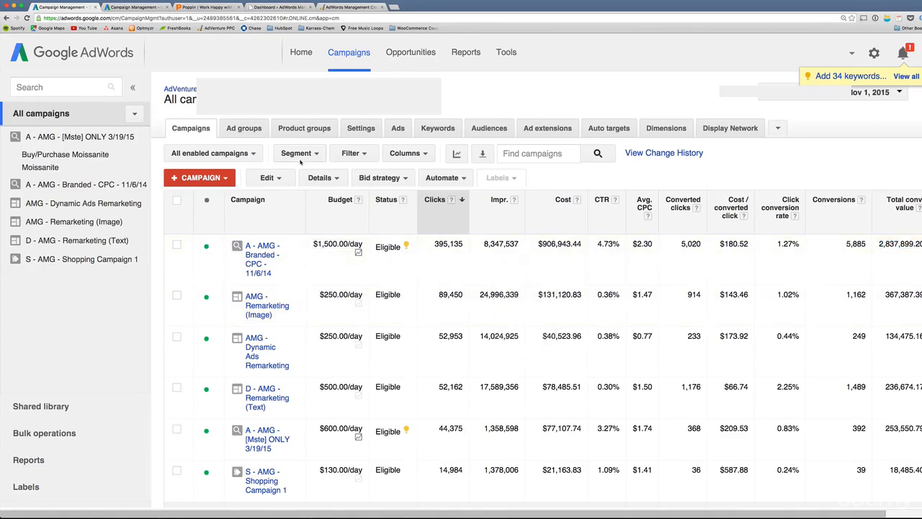
left_click(296, 152)
mouse_move(335, 202)
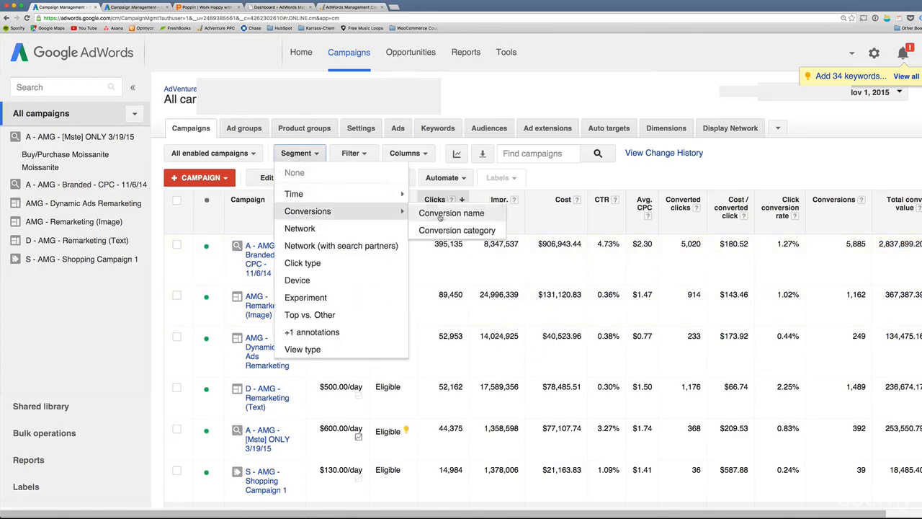
left_click(441, 215)
scroll(500, 335, "down", 3)
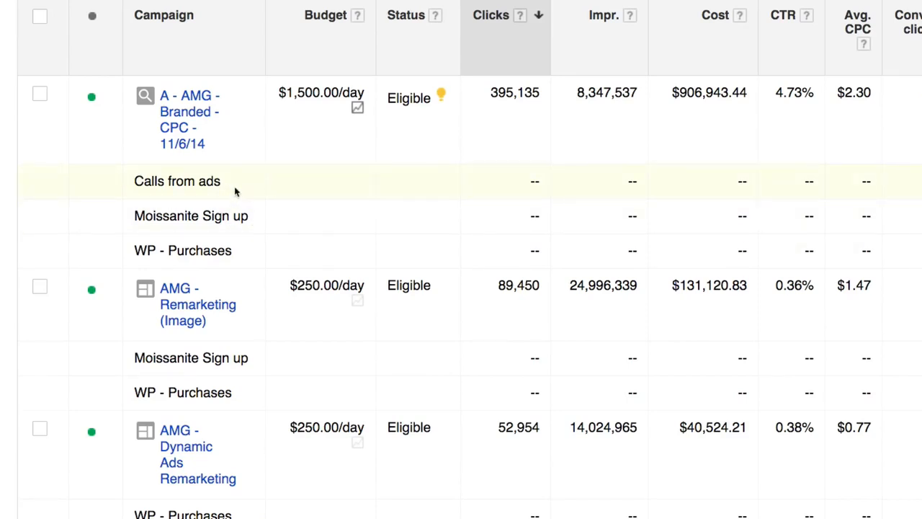
Highlight the Calls from ads and Moissanite Sign up conversion names under the Branded CPC campaign, and clear the highlight.
left_click_drag(229, 185, 136, 172)
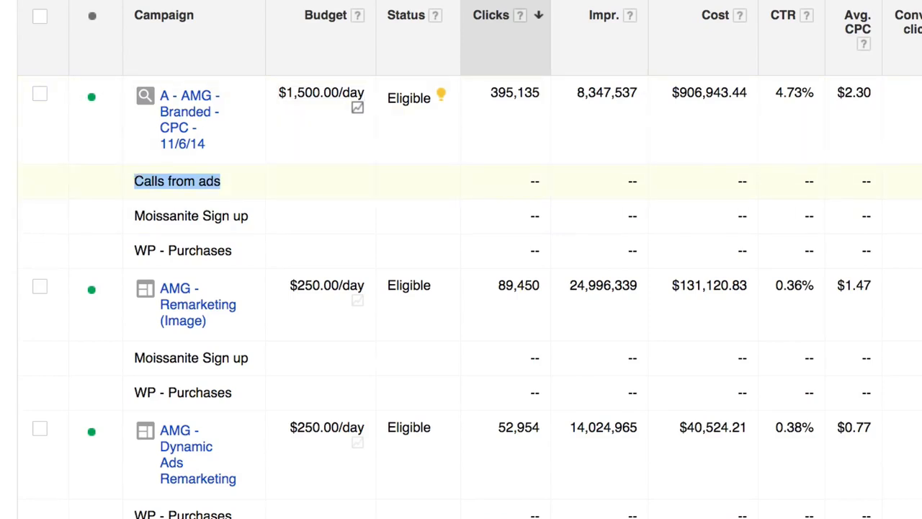
left_click(228, 184)
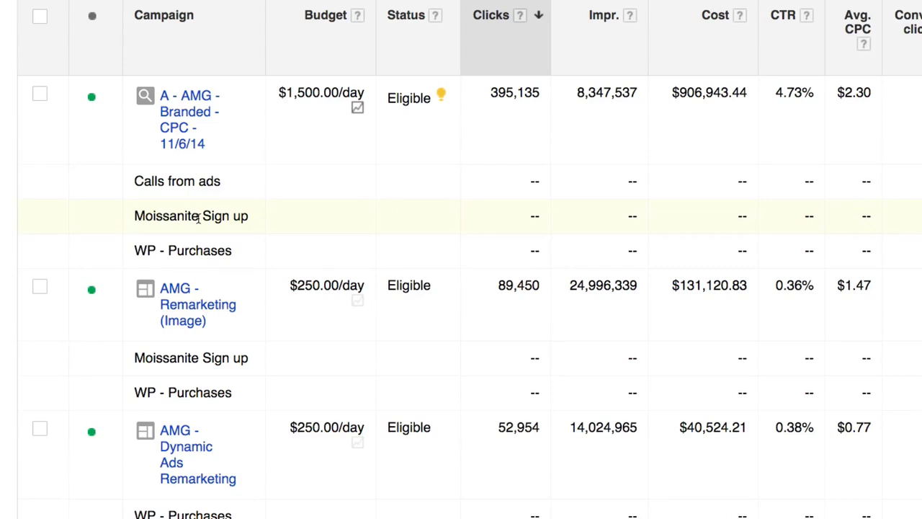
left_click_drag(202, 216, 248, 216)
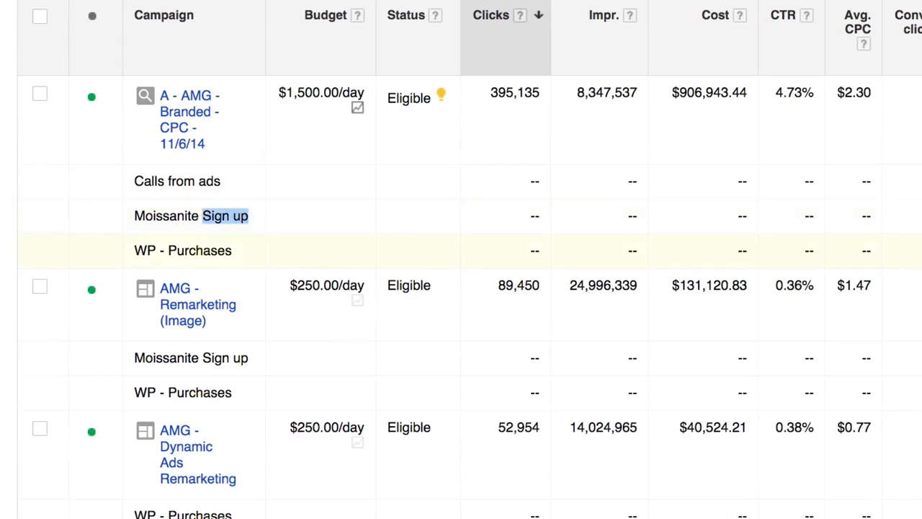
left_click(253, 218)
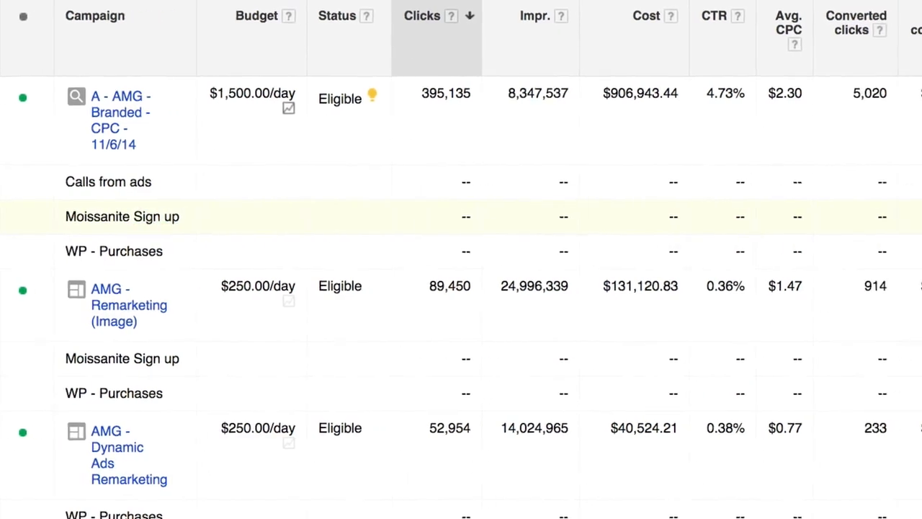
Compare conversions and total conversion value for the Branded CPC campaign's Calls from ads, Moissanite Sign up and WP - Purchases rows by highlighting figures.
left_click_drag(874, 219, 909, 219)
left_click_drag(771, 256, 819, 253)
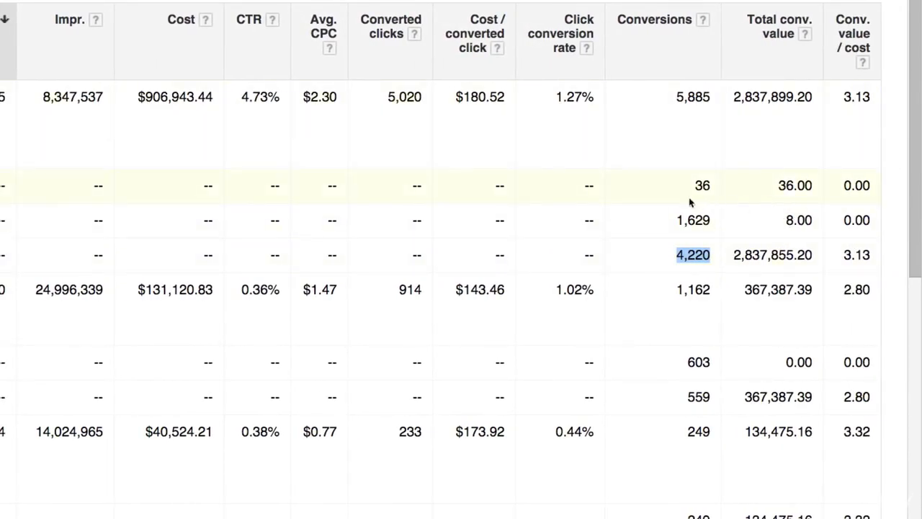
left_click_drag(778, 186, 812, 186)
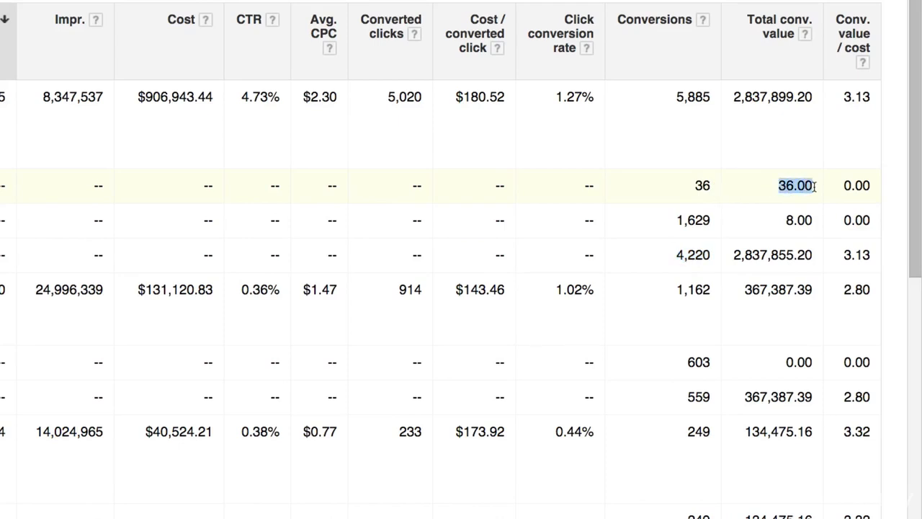
left_click(698, 185)
left_click_drag(698, 185, 709, 185)
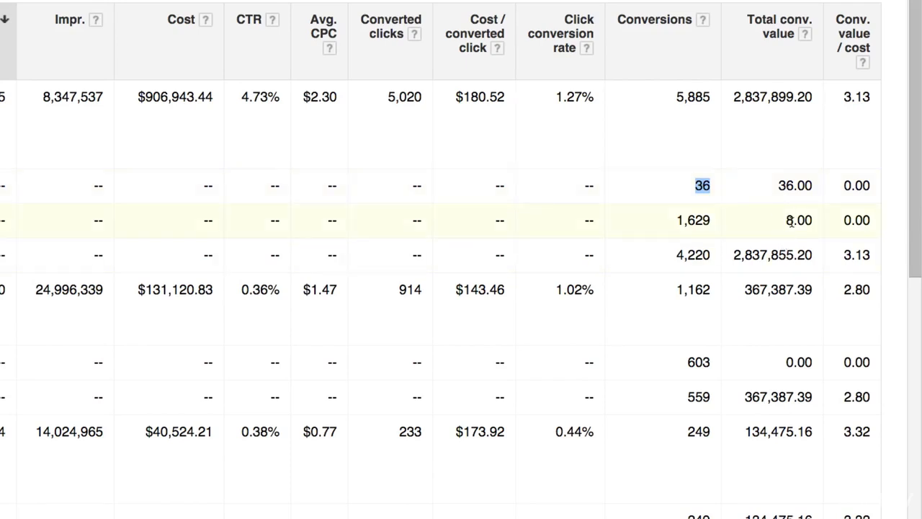
left_click_drag(785, 219, 814, 221)
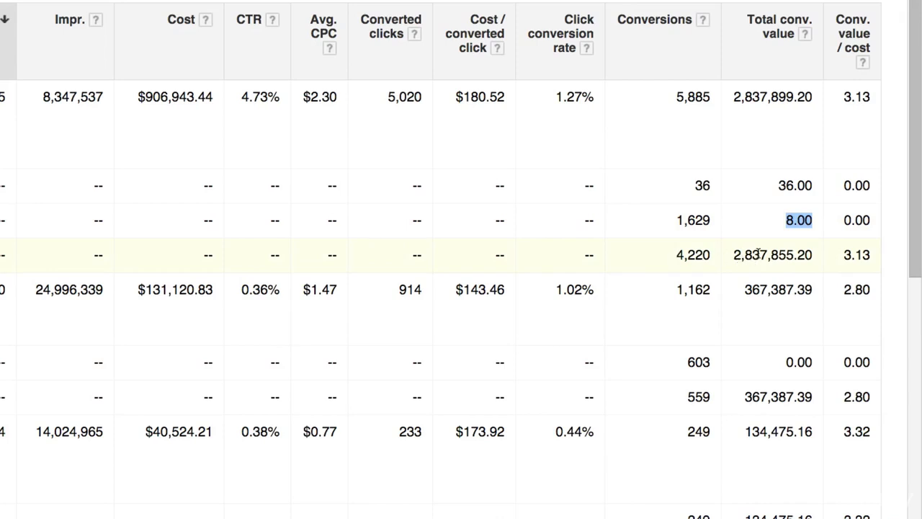
left_click_drag(733, 260, 814, 253)
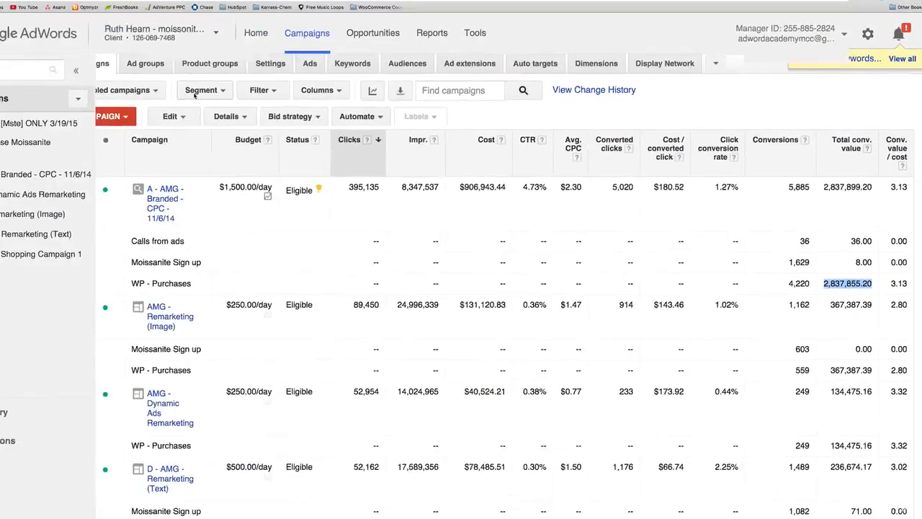
Look over the table's segmentation options and highlight the Branded CPC campaign's overall conversions figure.
left_click(249, 105)
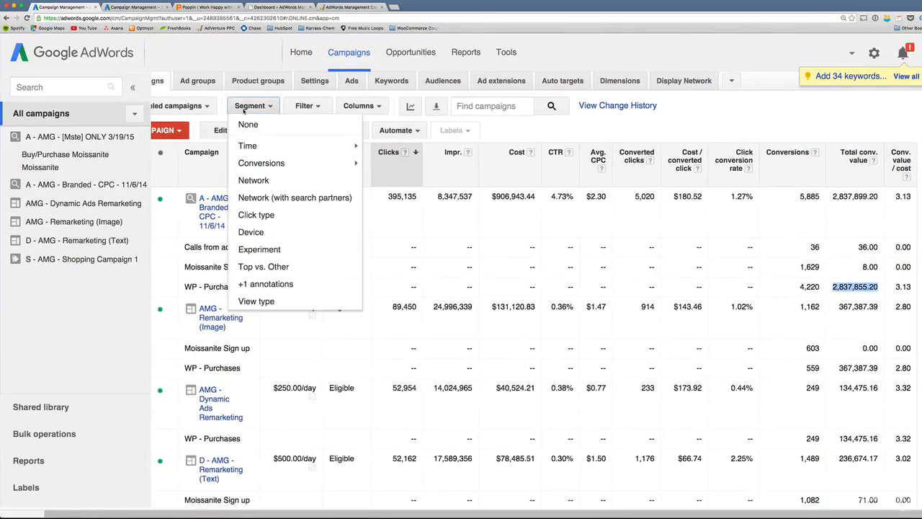
mouse_move(281, 164)
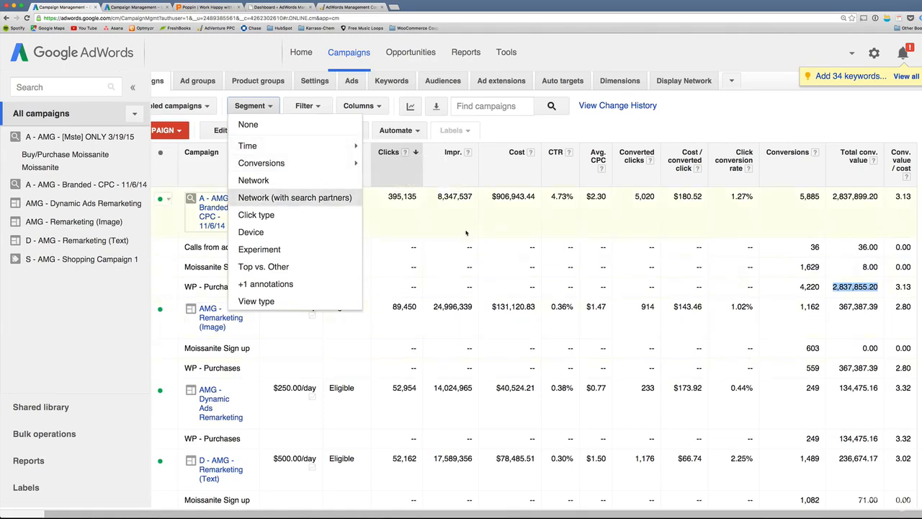
left_click(803, 212)
left_click_drag(799, 200, 817, 196)
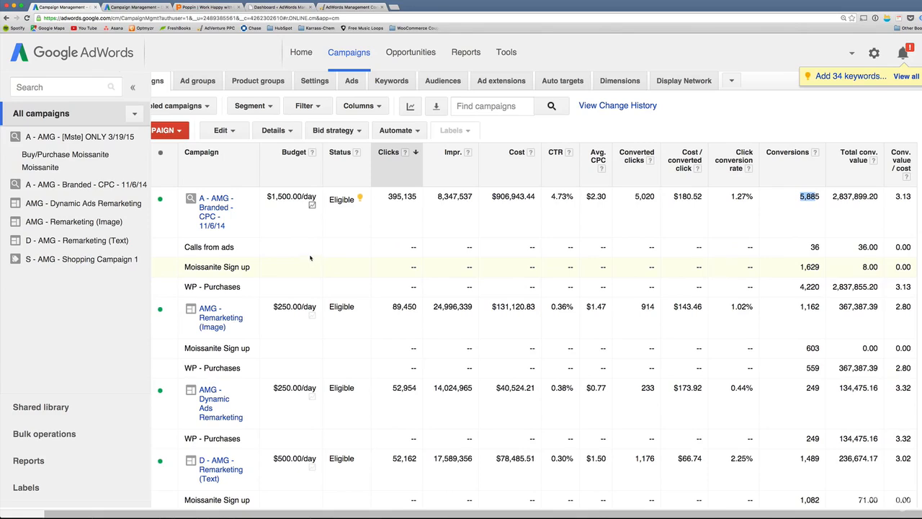
Remove the segmentation from the campaigns table and look over the conversion value columns down to the total rows.
left_click(266, 108)
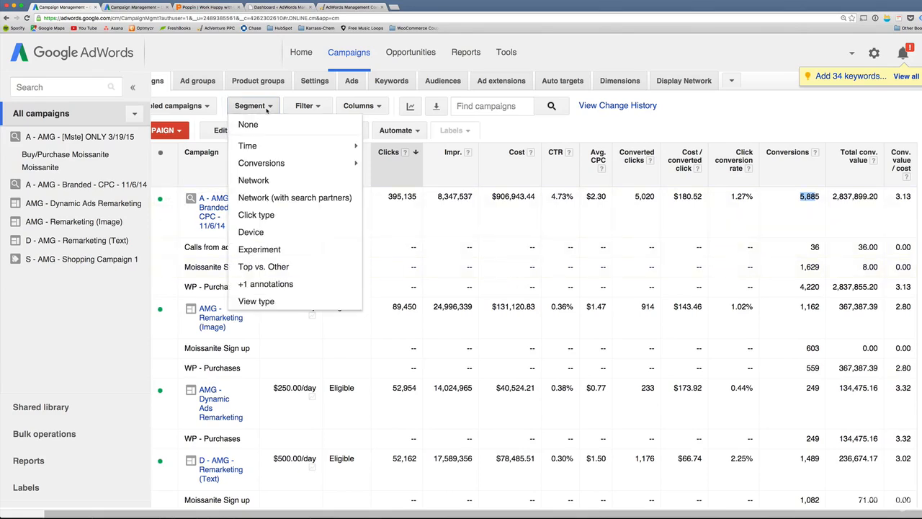
left_click(247, 125)
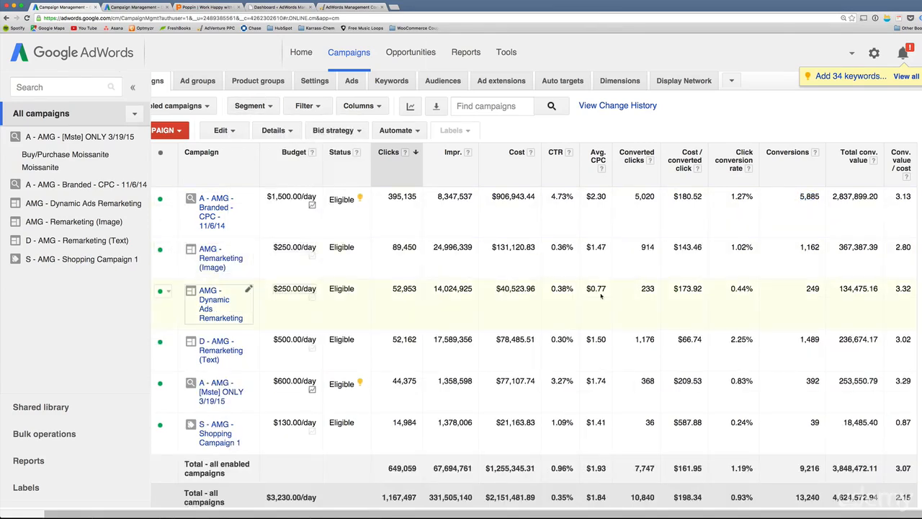
scroll(617, 292, "left", 2)
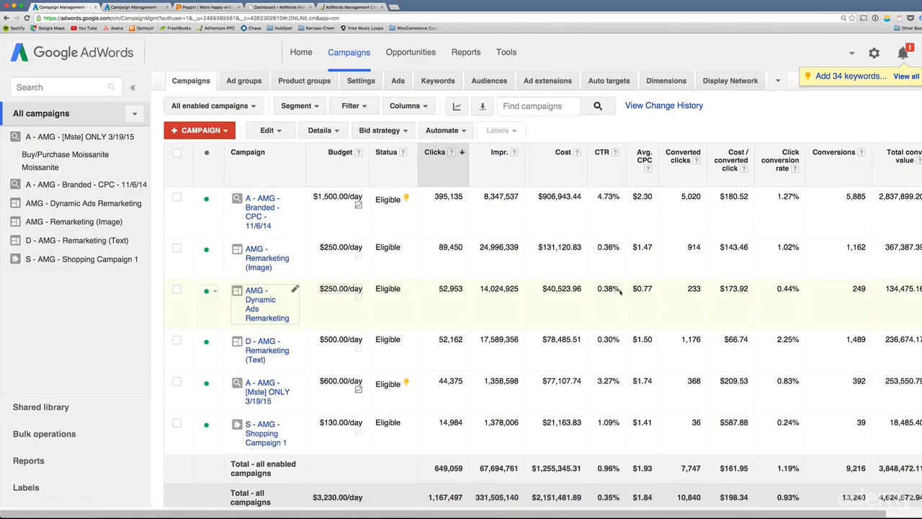
scroll(621, 291, "right", 2)
scroll(851, 400, "down", 1)
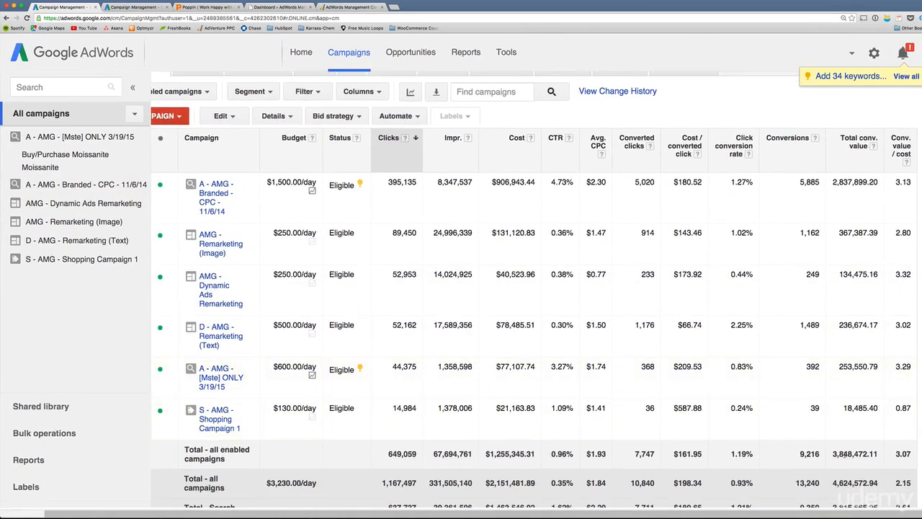
scroll(833, 461, "down", 2)
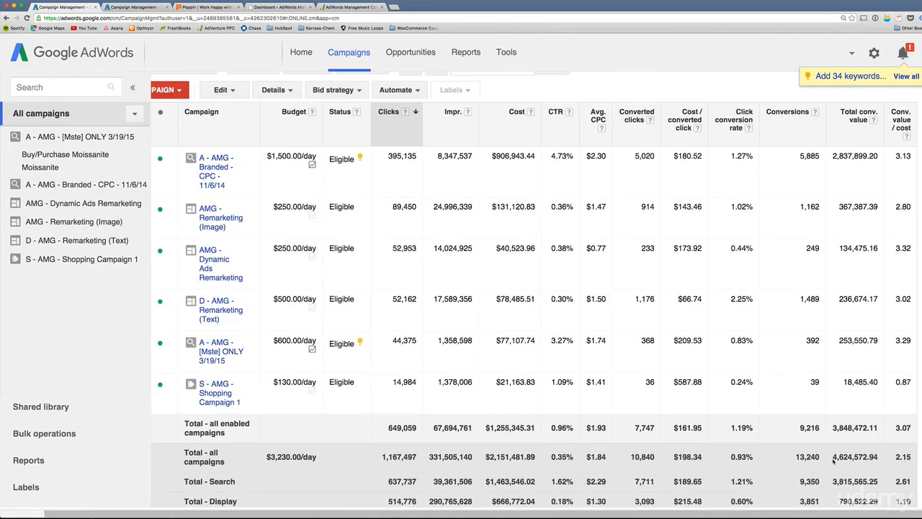
scroll(834, 461, "down", 1)
scroll(834, 461, "up", 1)
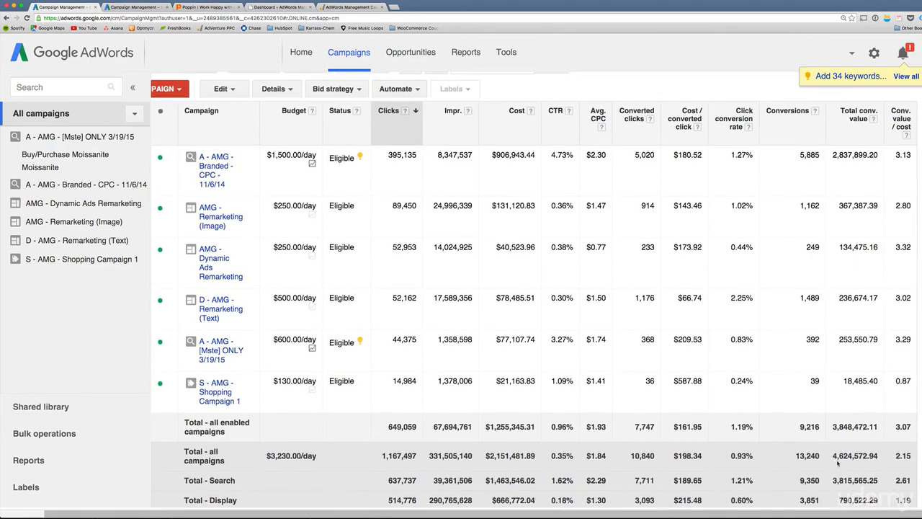
scroll(663, 382, "up", 2)
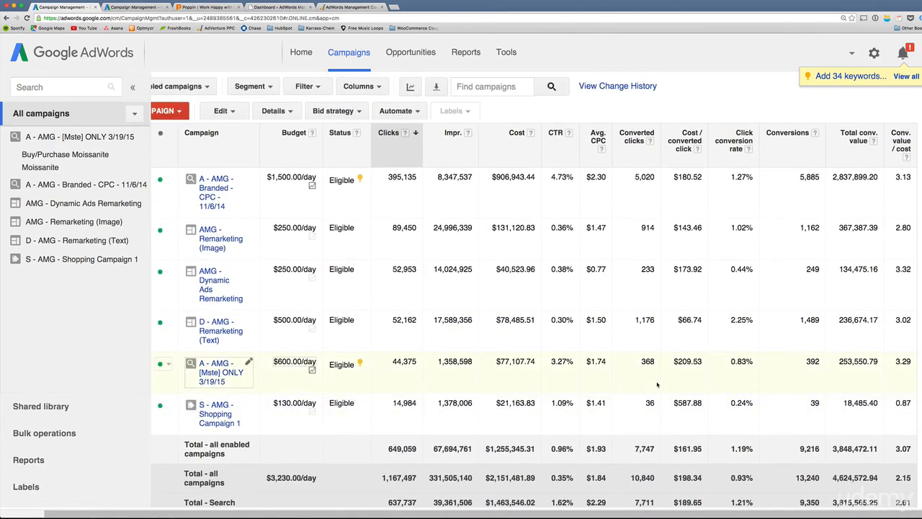
Switch to the Poppin account's AdWords campaigns page and look over its campaign table.
left_click(144, 6)
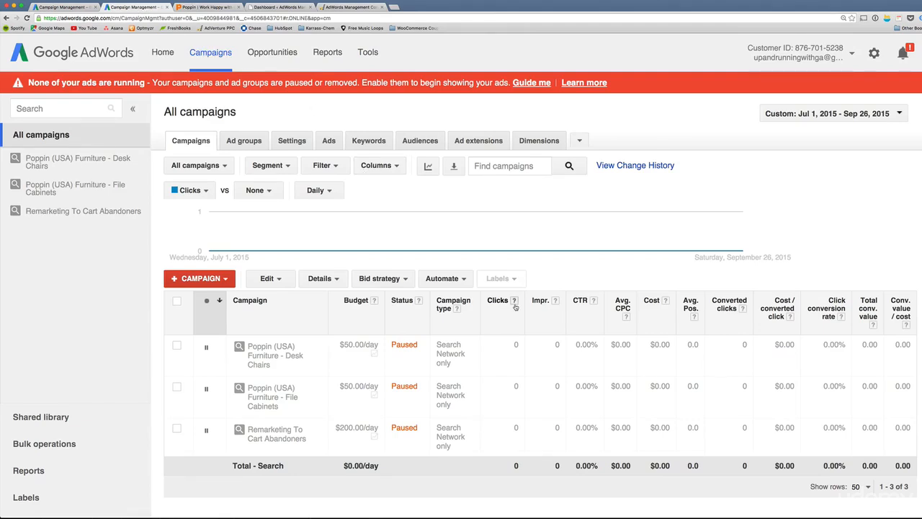
scroll(515, 308, "down", 1)
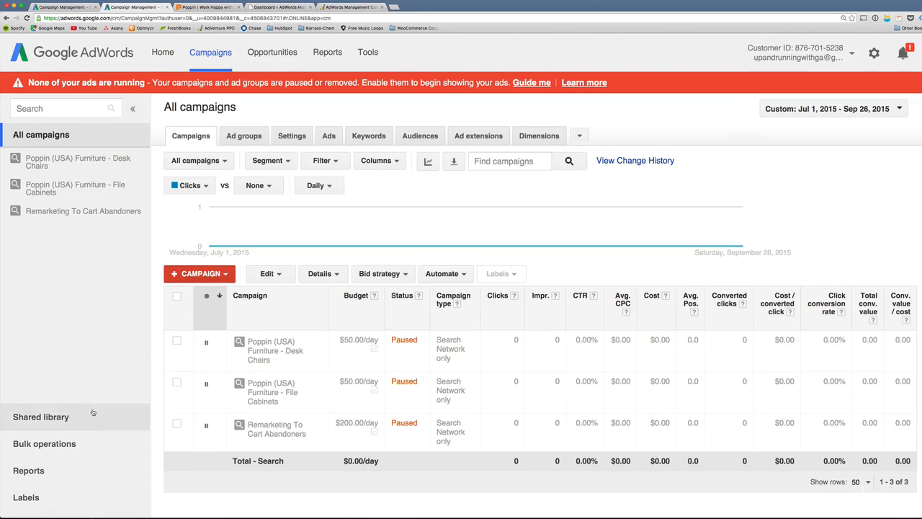
scroll(323, 328, "up", 1)
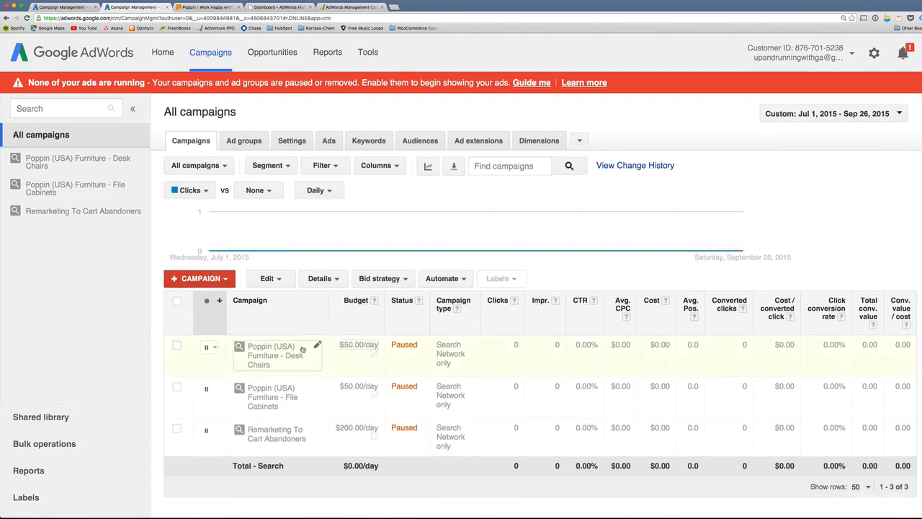
Open the account's conversion tracking and start a new conversion action with Website as the source.
left_click(371, 54)
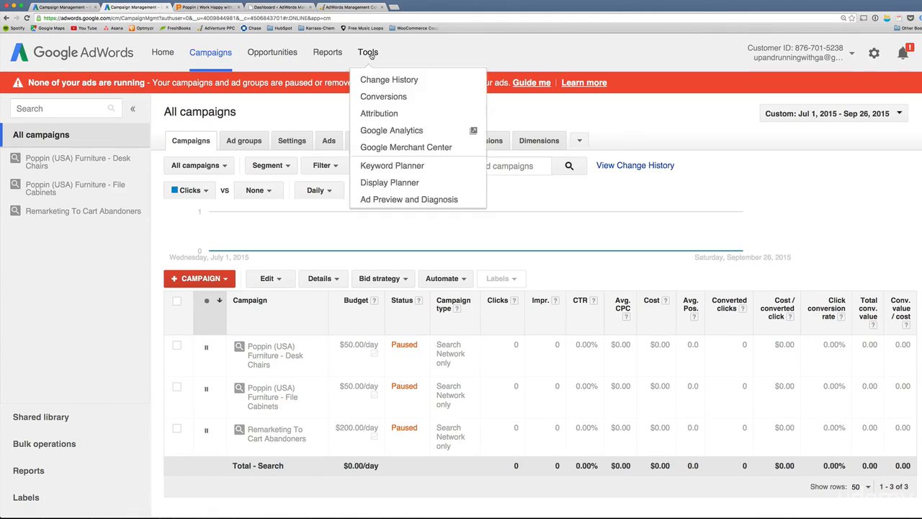
left_click(386, 97)
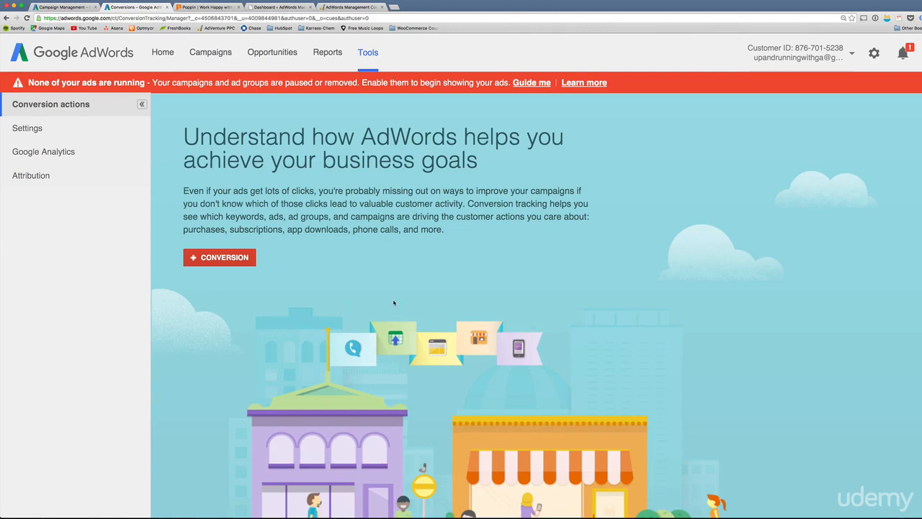
left_click(224, 264)
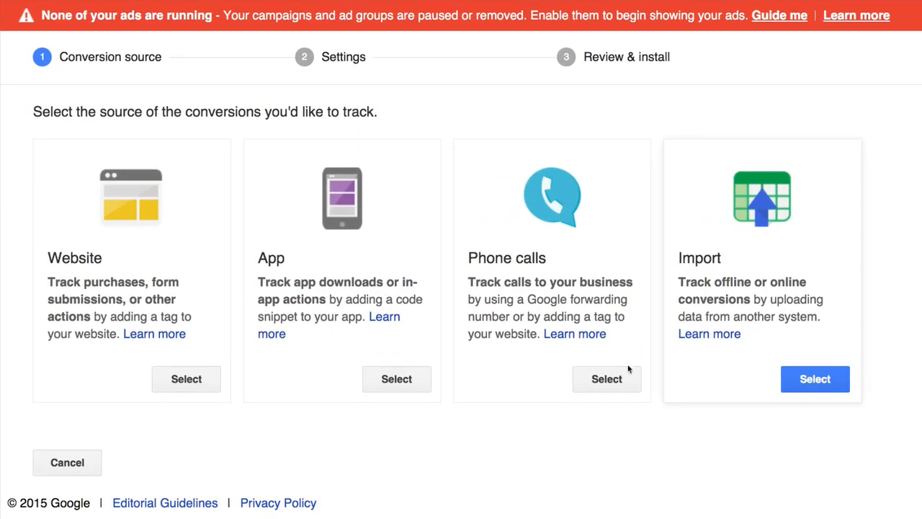
left_click(189, 384)
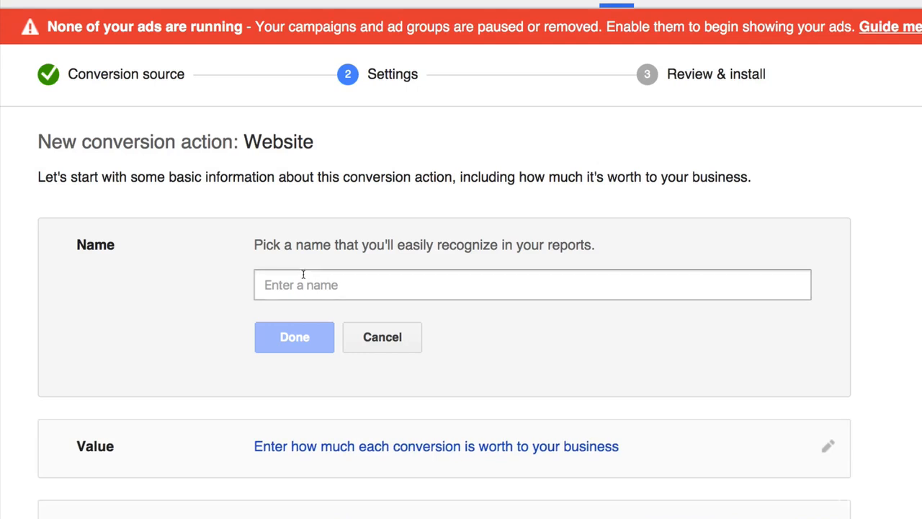
Name the new conversion action "Contact Us Form Submission" and confirm the name.
left_click(316, 278)
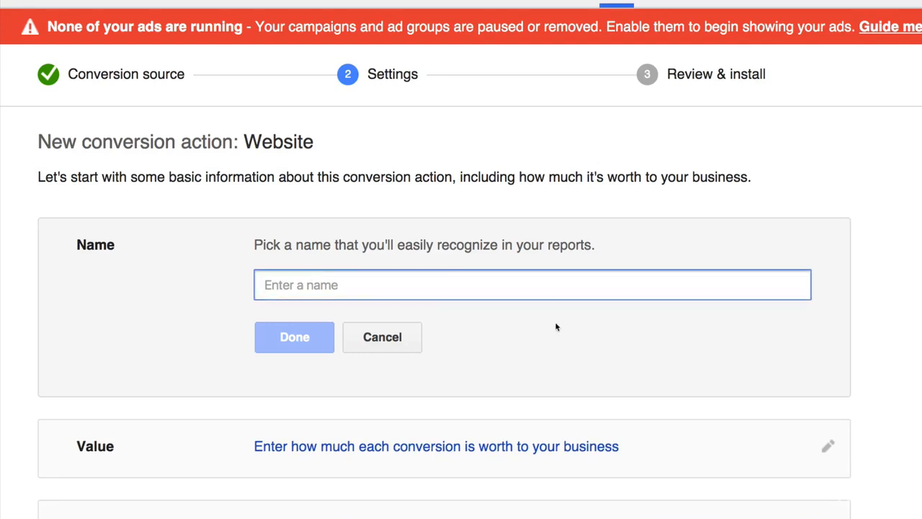
type("Form")
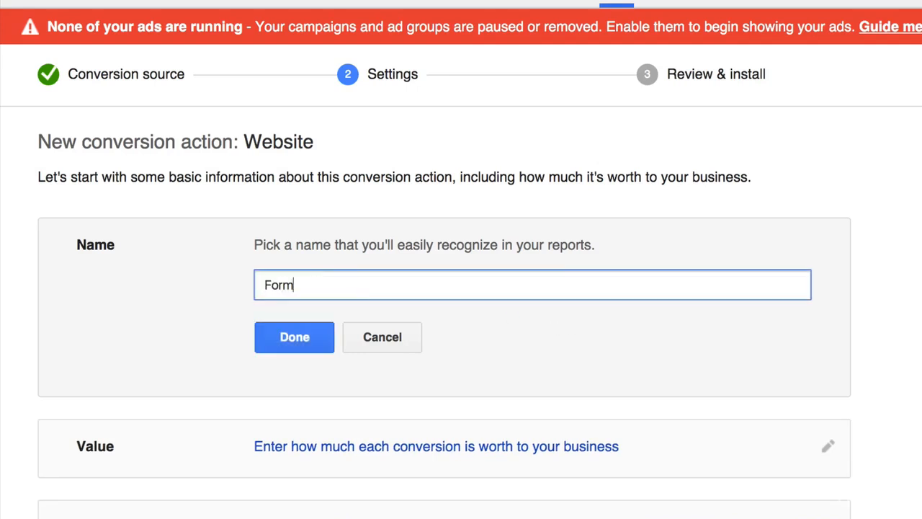
type(" Submissions")
key("BackSpace")
key("BackSpace")
left_click(264, 284)
type("Conta")
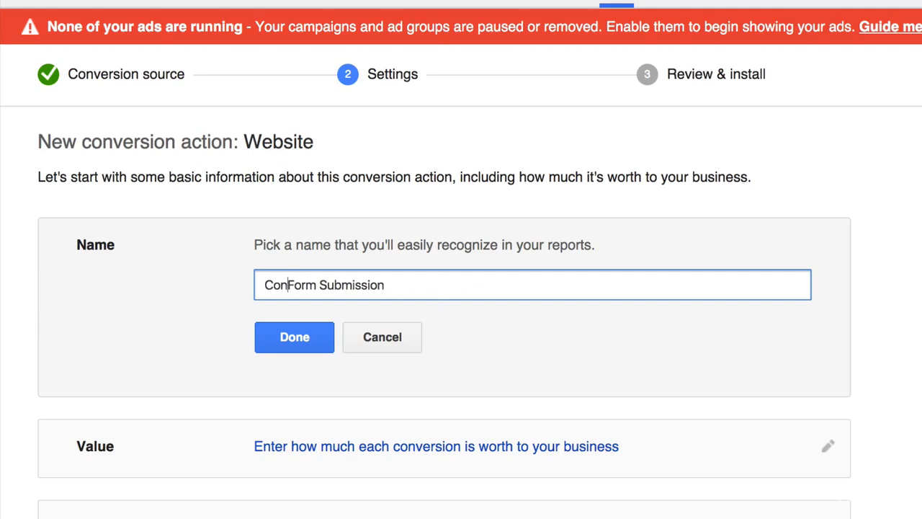
type("ct Us")
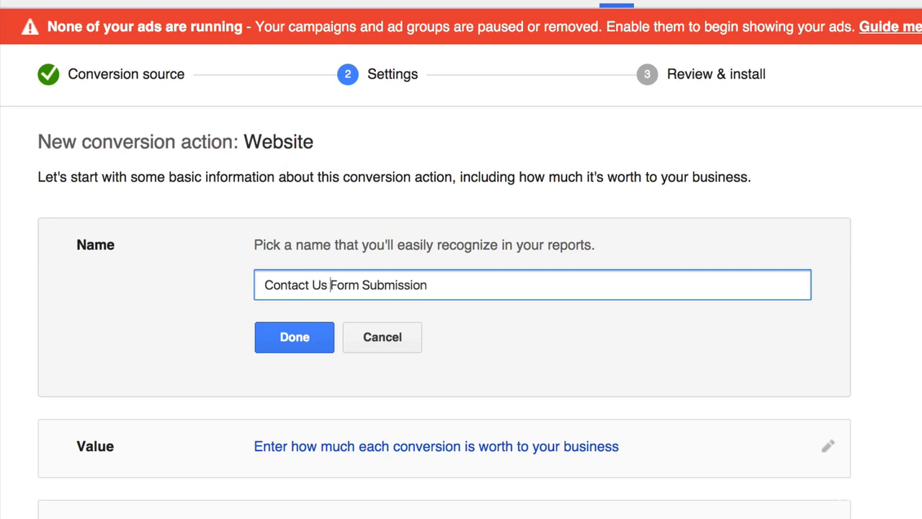
left_click(441, 289)
key("ctrl+a")
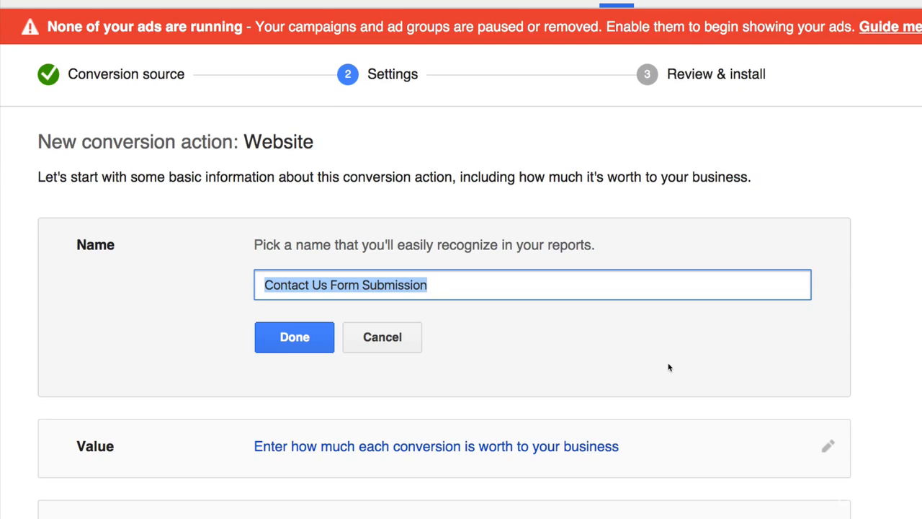
scroll(667, 367, "down", 1)
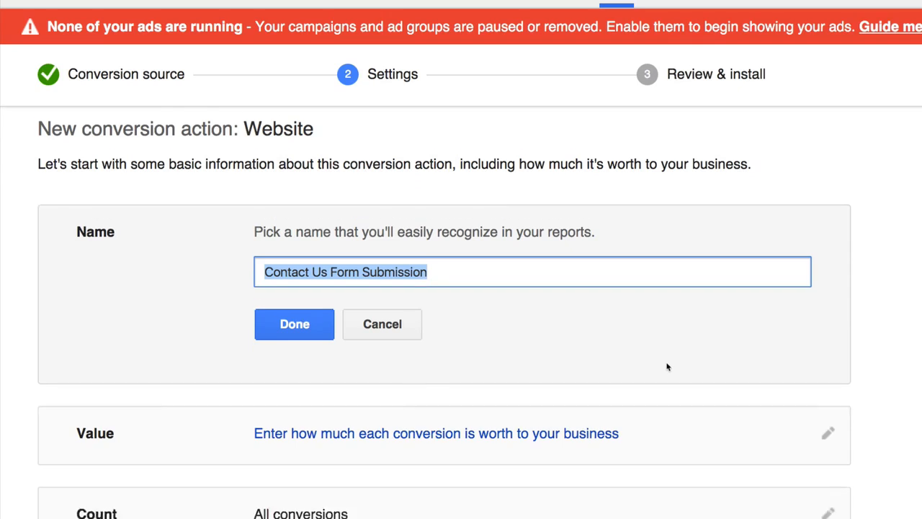
left_click_drag(464, 263, 261, 253)
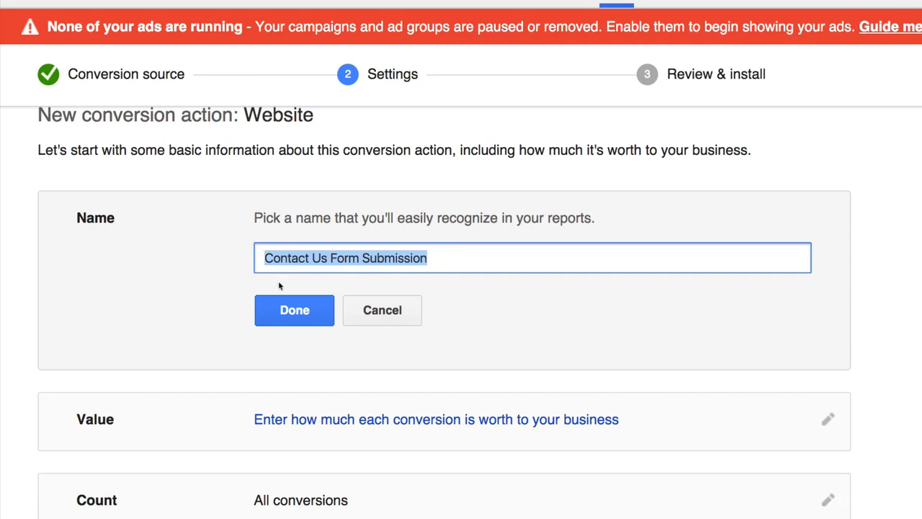
left_click(301, 319)
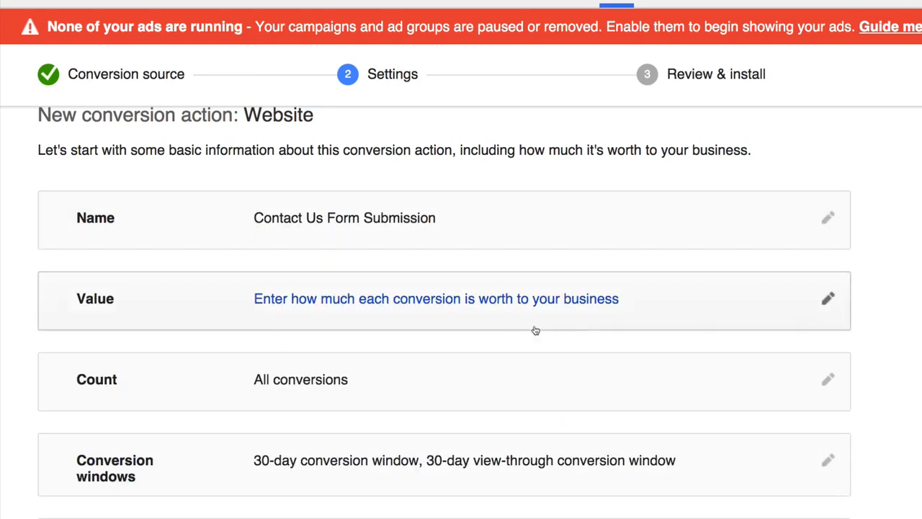
Look over the value options for the conversion action and choose not to assign a value.
left_click(827, 301)
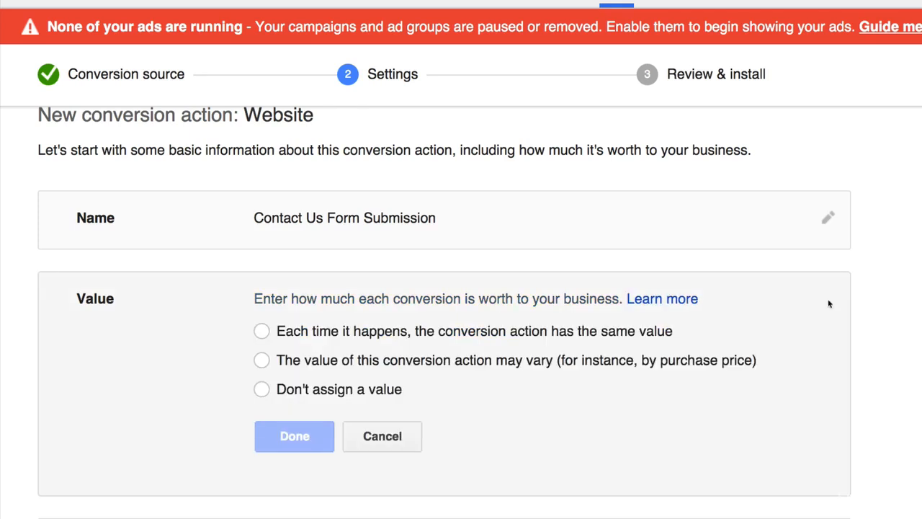
left_click(261, 331)
double_click(459, 365)
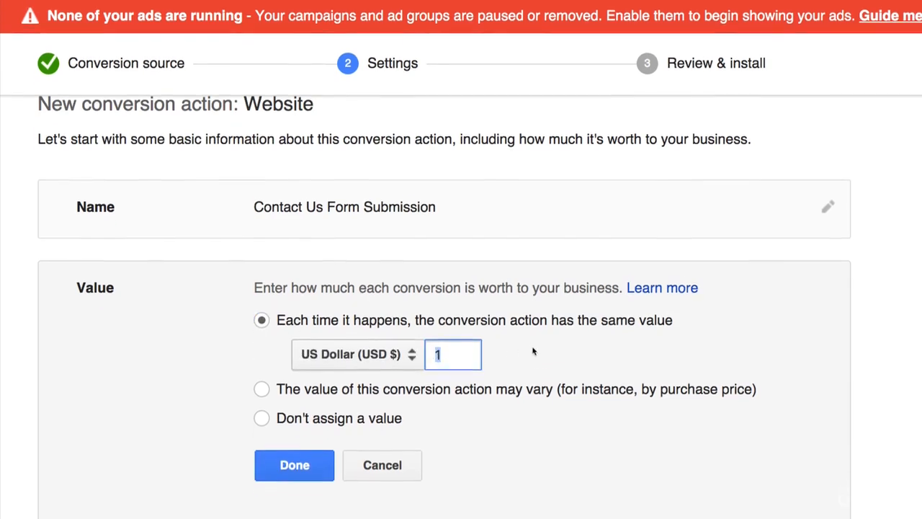
left_click(262, 389)
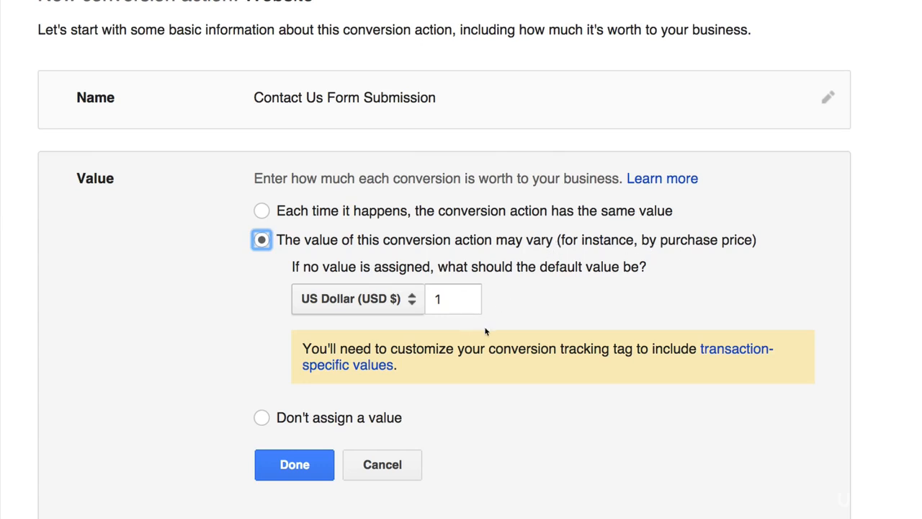
left_click(262, 420)
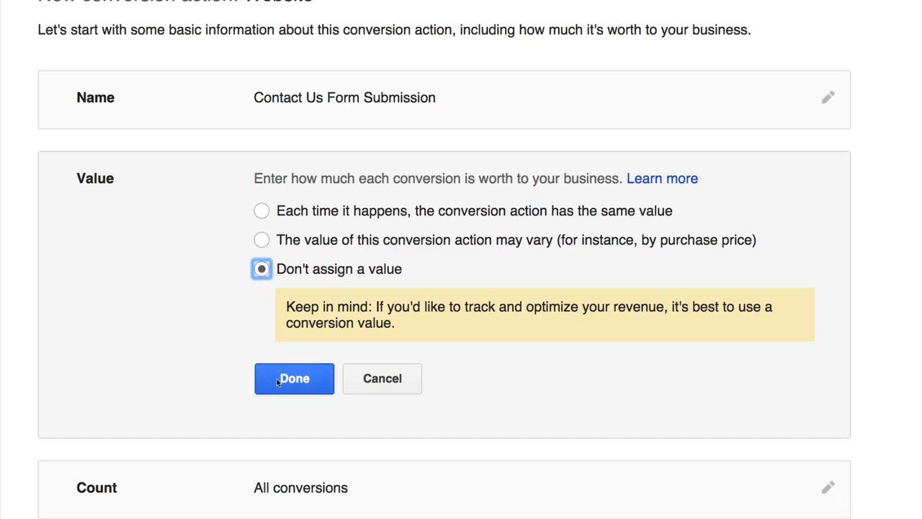
left_click(311, 382)
Compare the All and Unique counting options and set the conversion count to Unique.
scroll(462, 209, "down", 1)
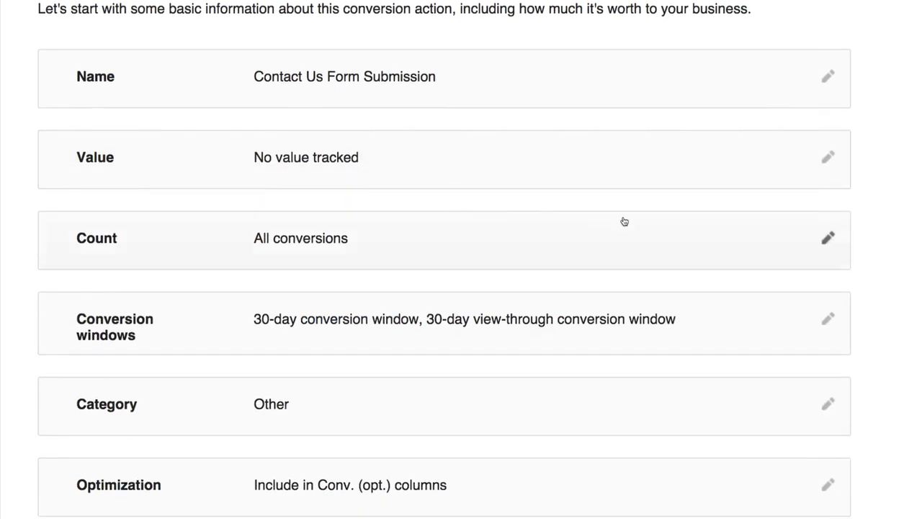
left_click(828, 239)
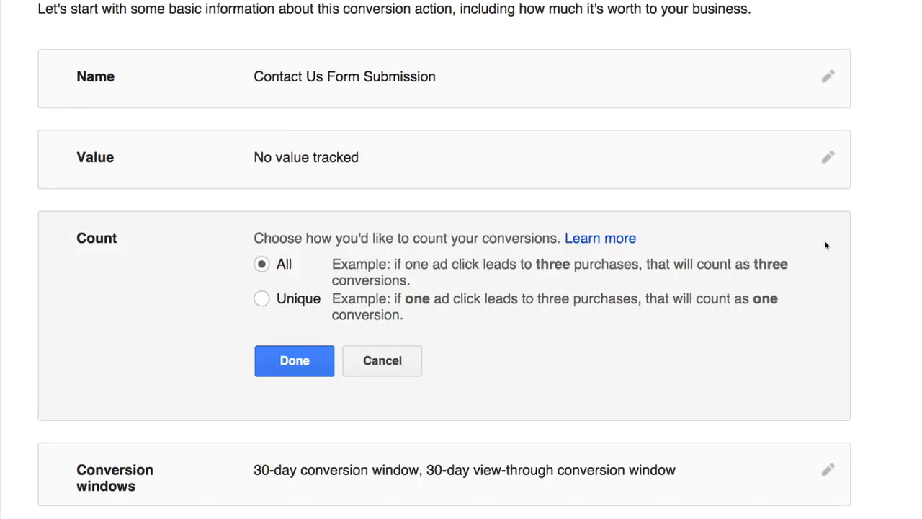
scroll(821, 249, "down", 1)
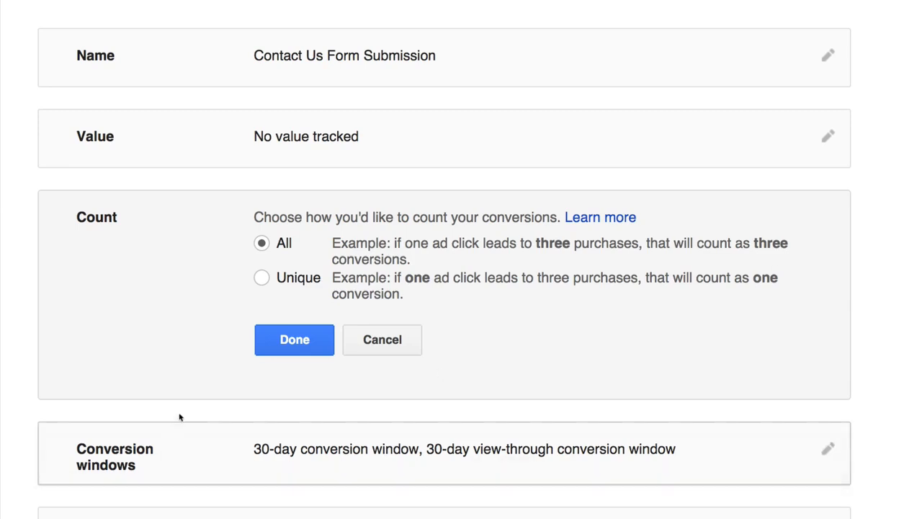
left_click(261, 278)
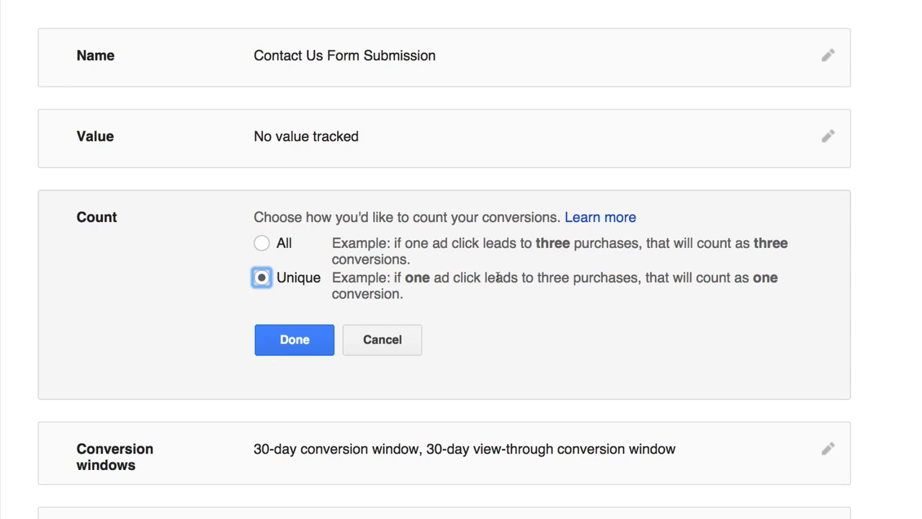
left_click(262, 243)
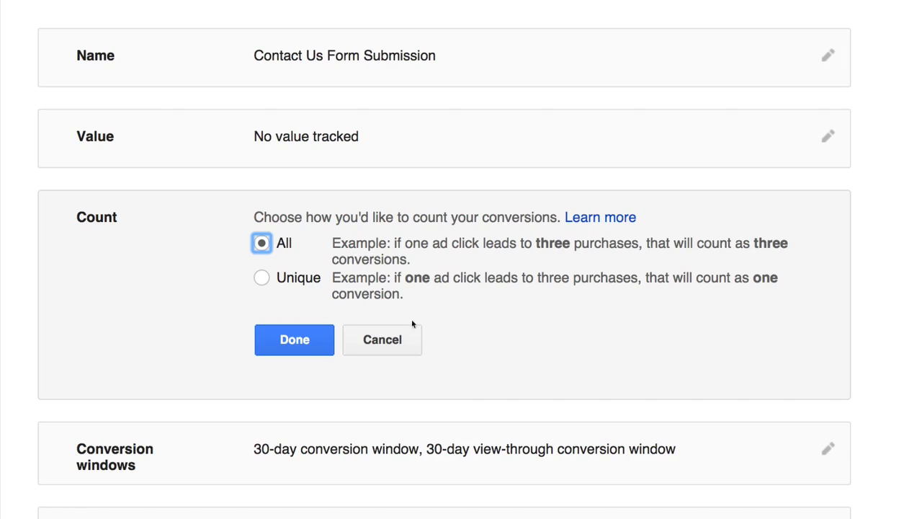
left_click(263, 279)
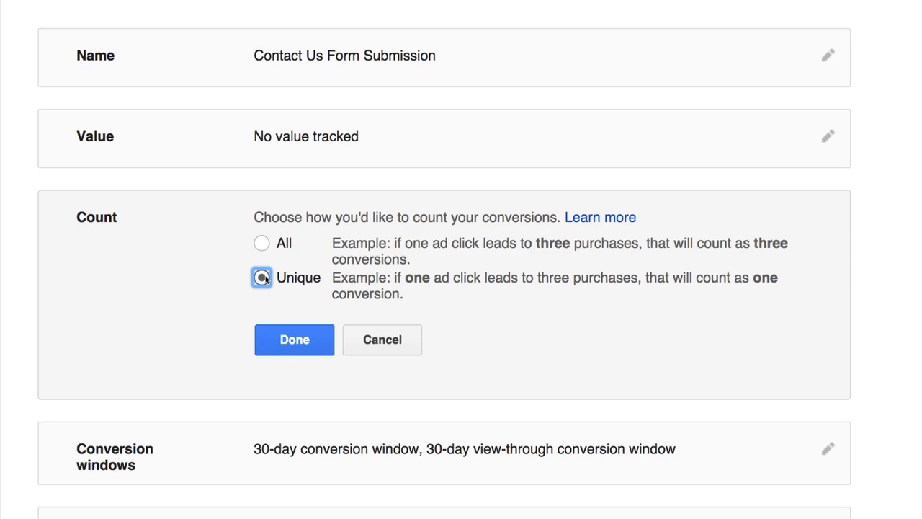
left_click(295, 342)
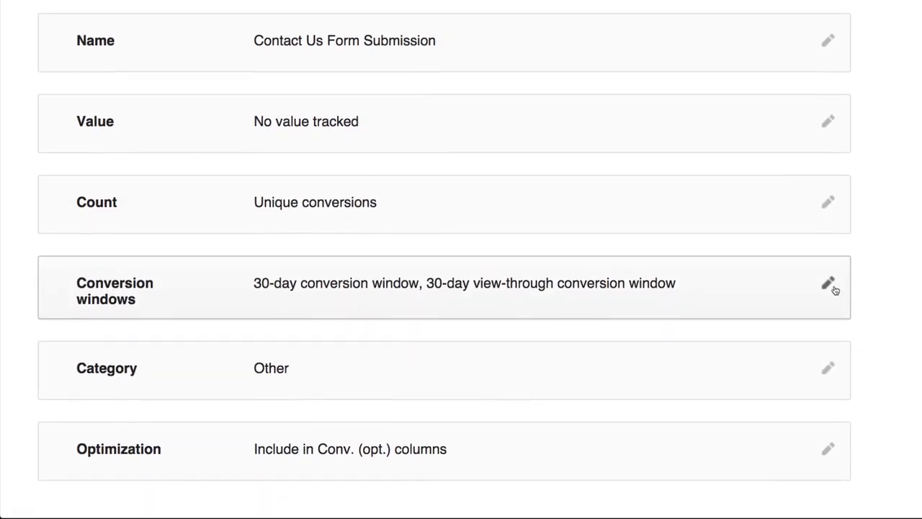
Look over the available conversion window lengths and accept 30 days for both the click and view-through windows.
left_click(829, 283)
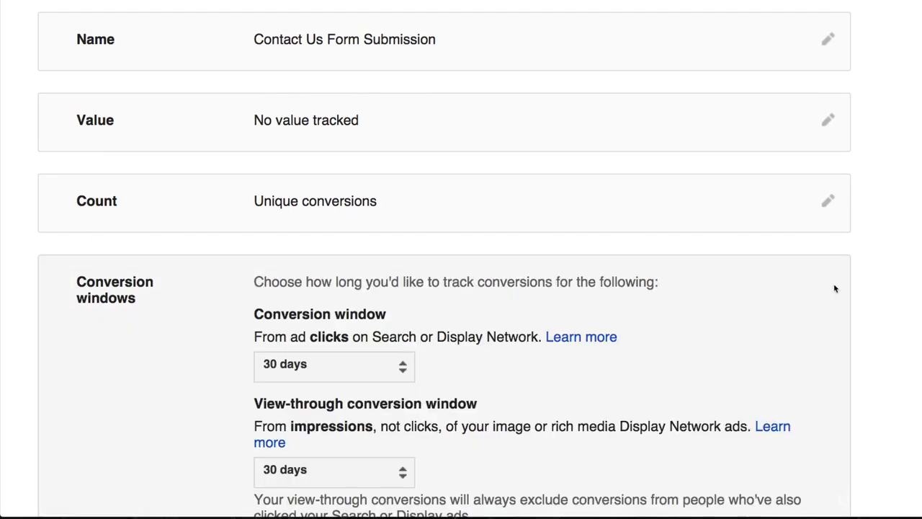
scroll(816, 273, "down", 5)
scroll(815, 278, "up", 1)
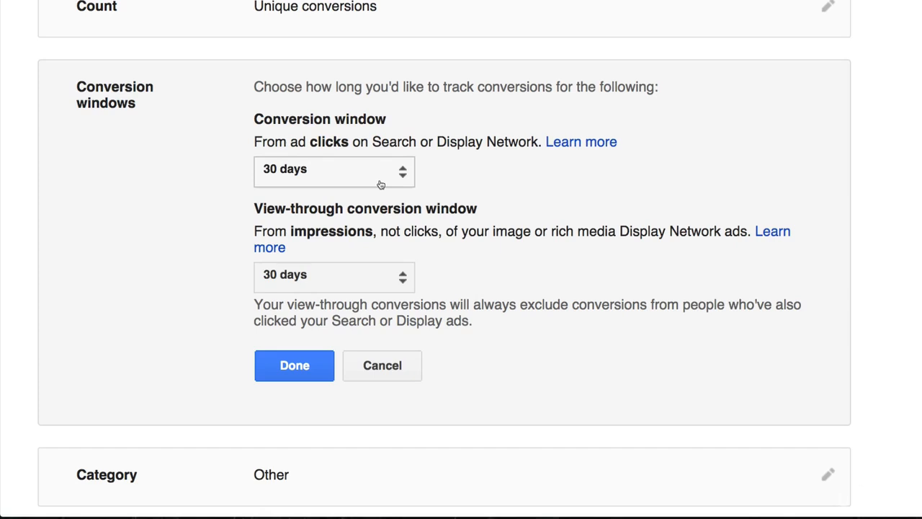
left_click(387, 185)
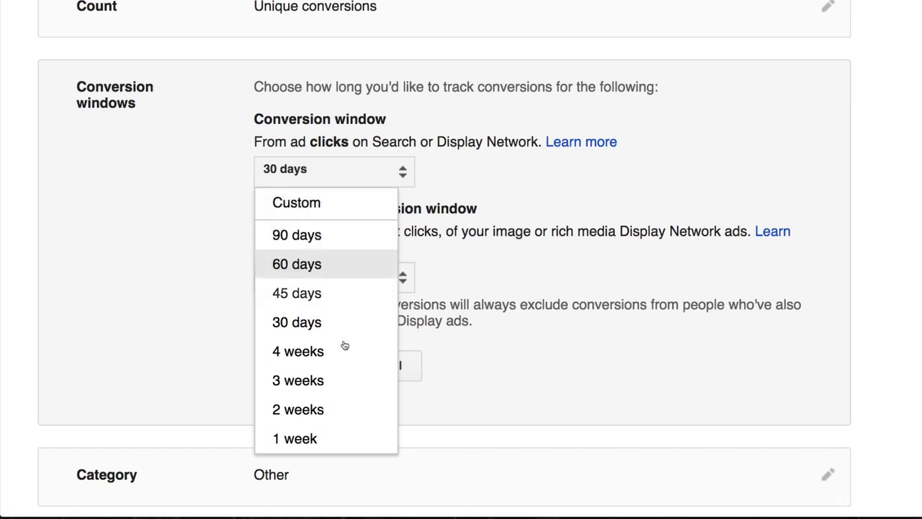
left_click(547, 195)
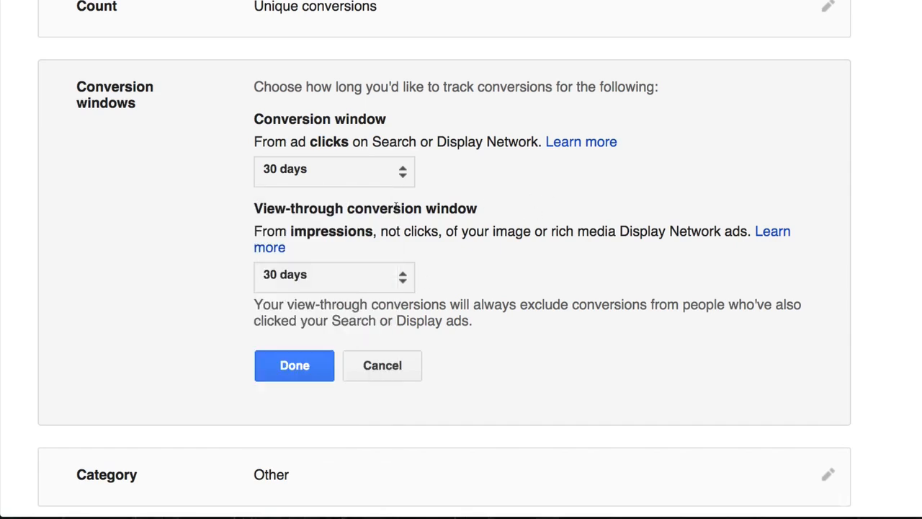
scroll(306, 282, "down", 1)
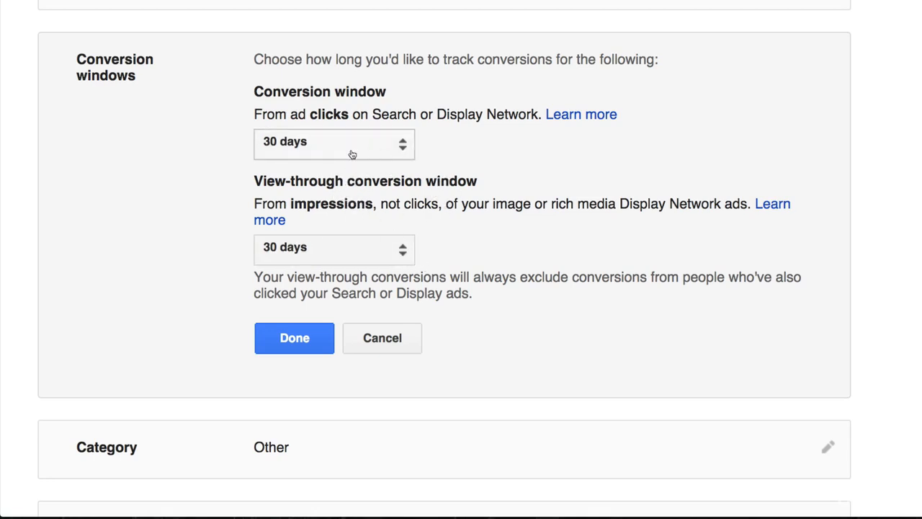
left_click(310, 339)
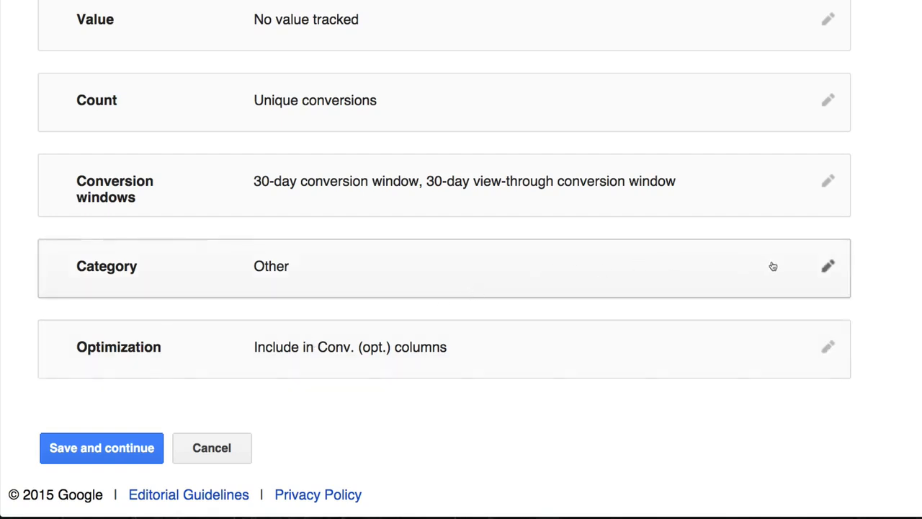
Set the conversion action's category to Lead.
left_click(827, 267)
scroll(783, 284, "down", 1)
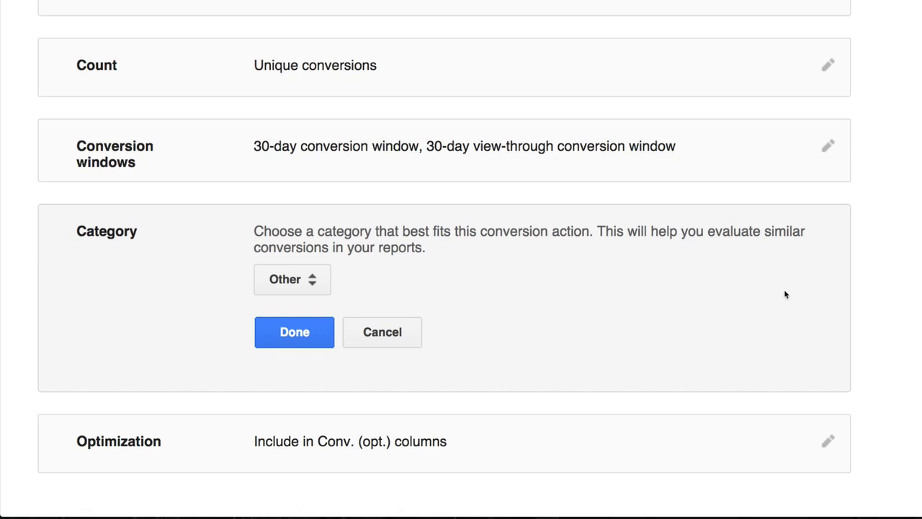
left_click(291, 281)
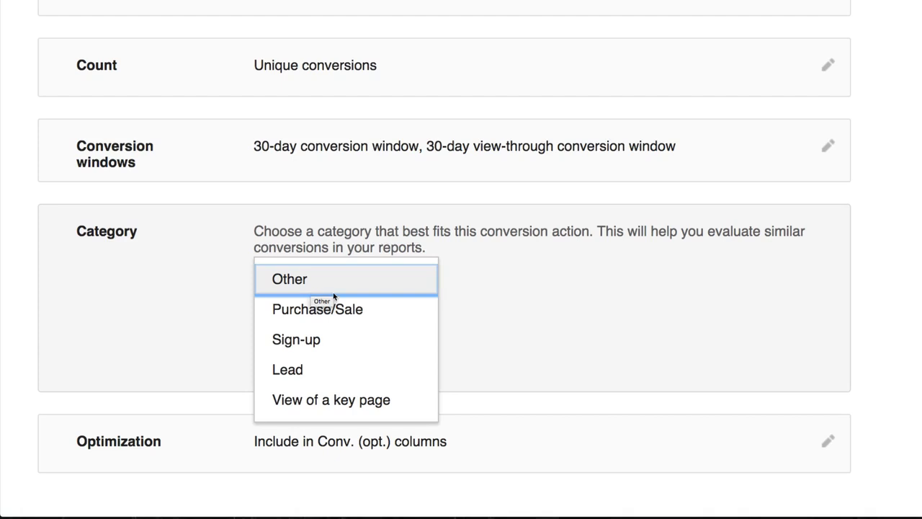
left_click(332, 373)
left_click(297, 333)
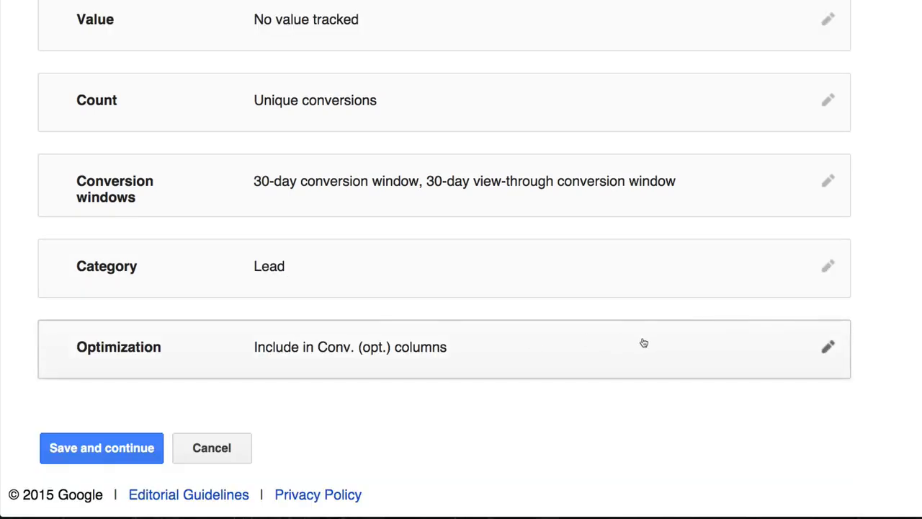